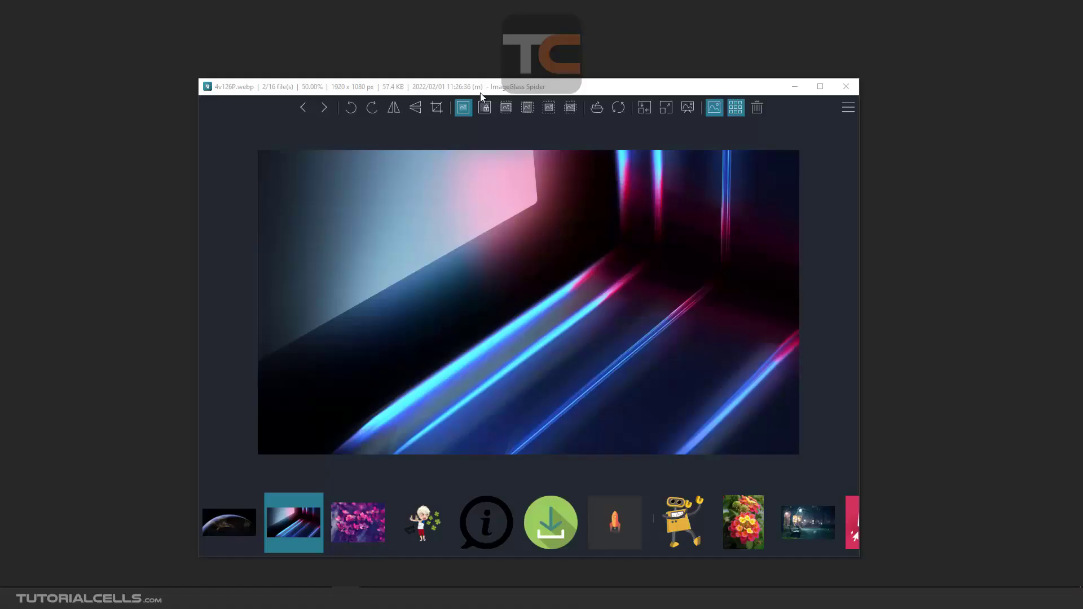
- Focus the viewer and open the program settings from the main menu
left_click(474, 89)
left_click(134, 113)
left_click(847, 108)
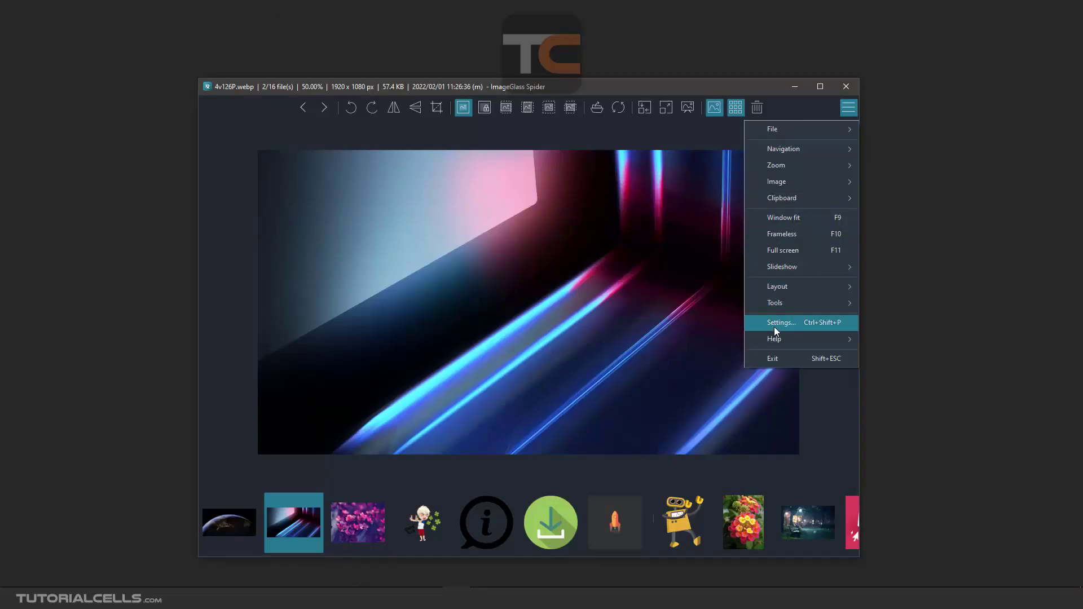
left_click(808, 321)
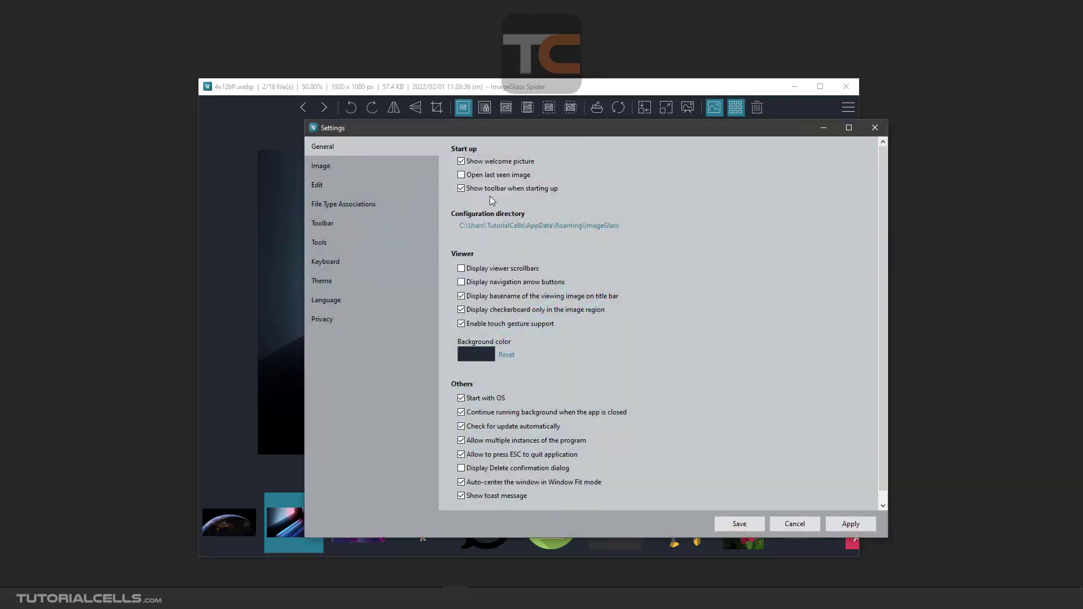
- Browse the settings pages from Image through Privacy, then return to General
left_click(335, 167)
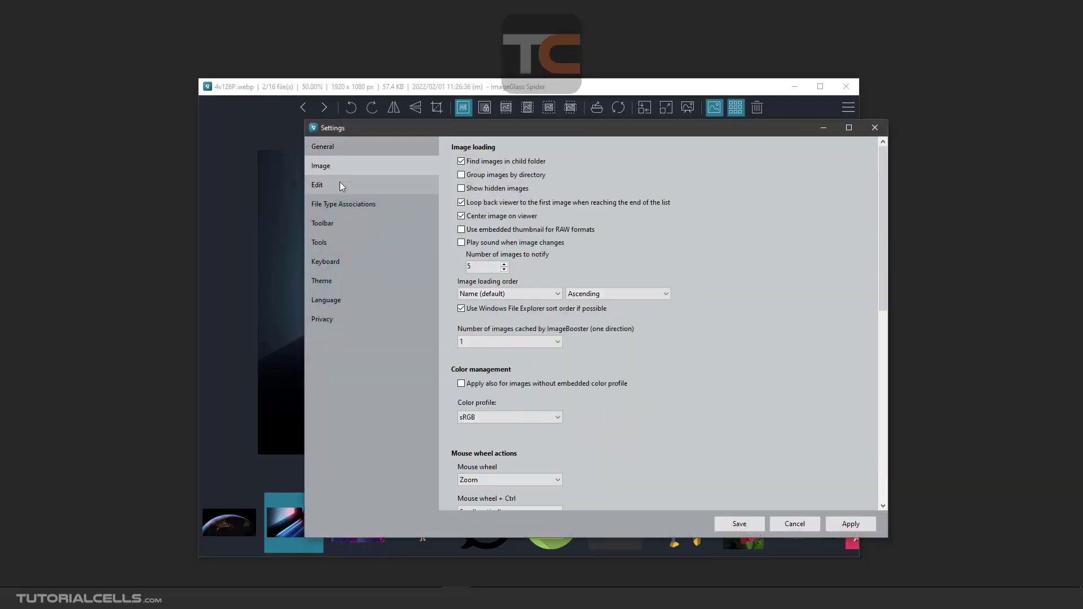
left_click(341, 185)
left_click(340, 205)
left_click(343, 225)
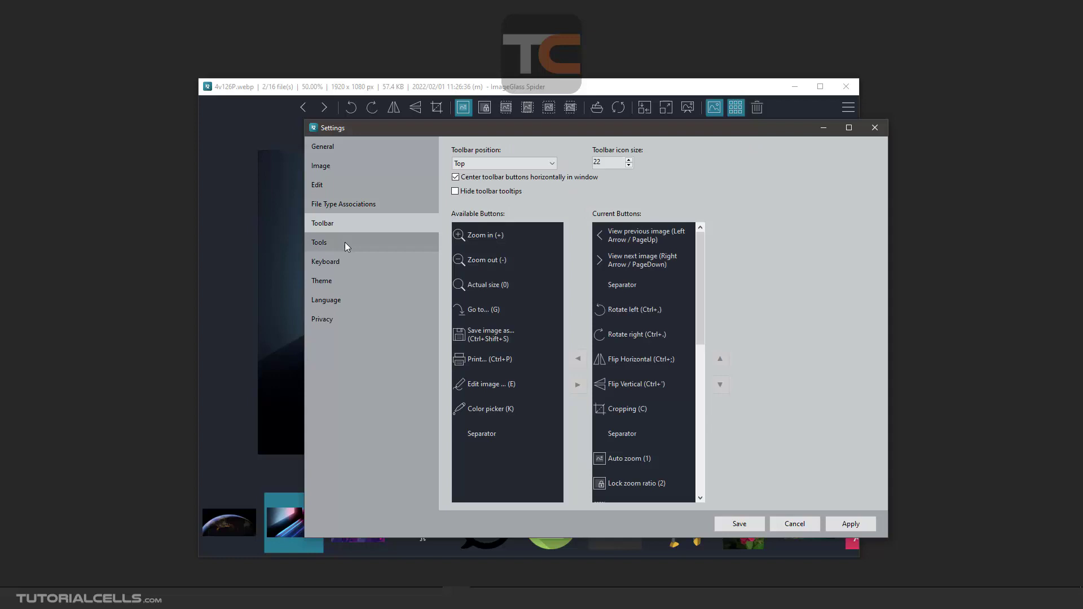
left_click(344, 242)
left_click(343, 261)
left_click(343, 281)
left_click(343, 299)
left_click(342, 319)
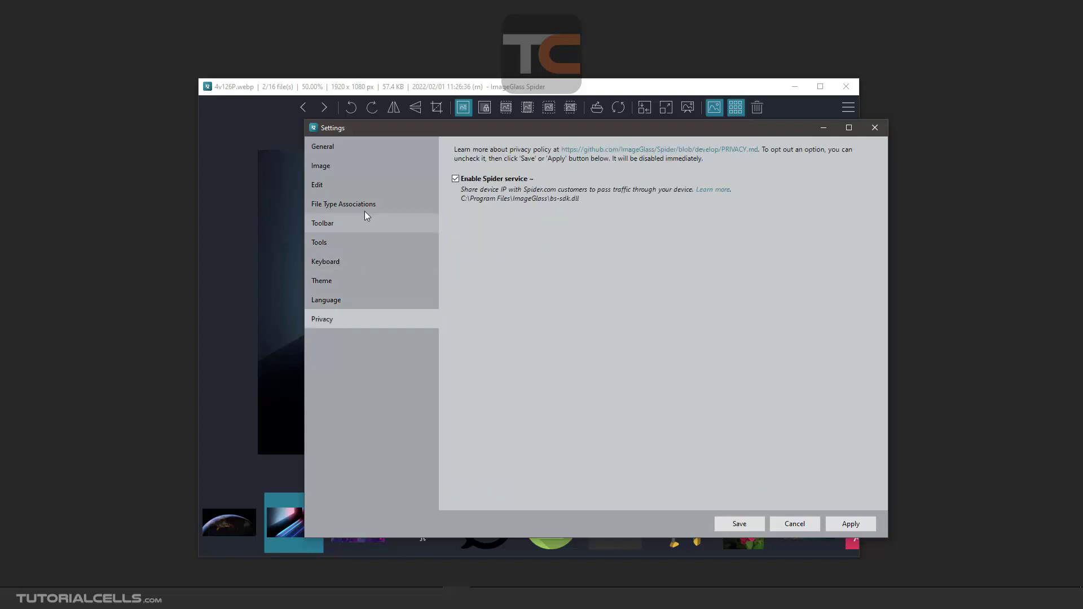
left_click(370, 147)
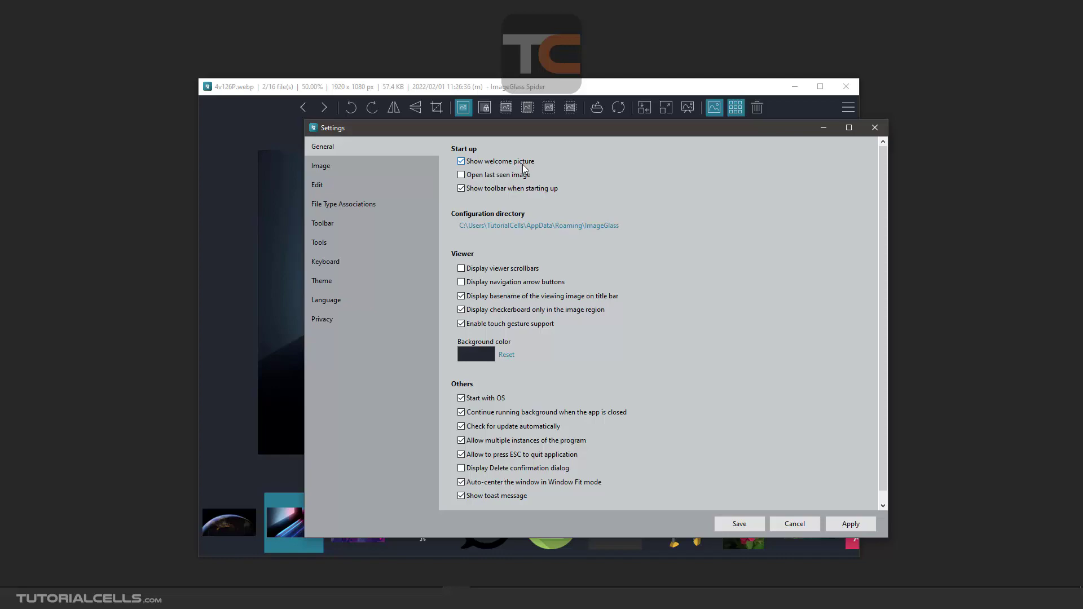
- Close settings and the viewer, then drop the image folder onto ImageGlass Spider
left_click(873, 130)
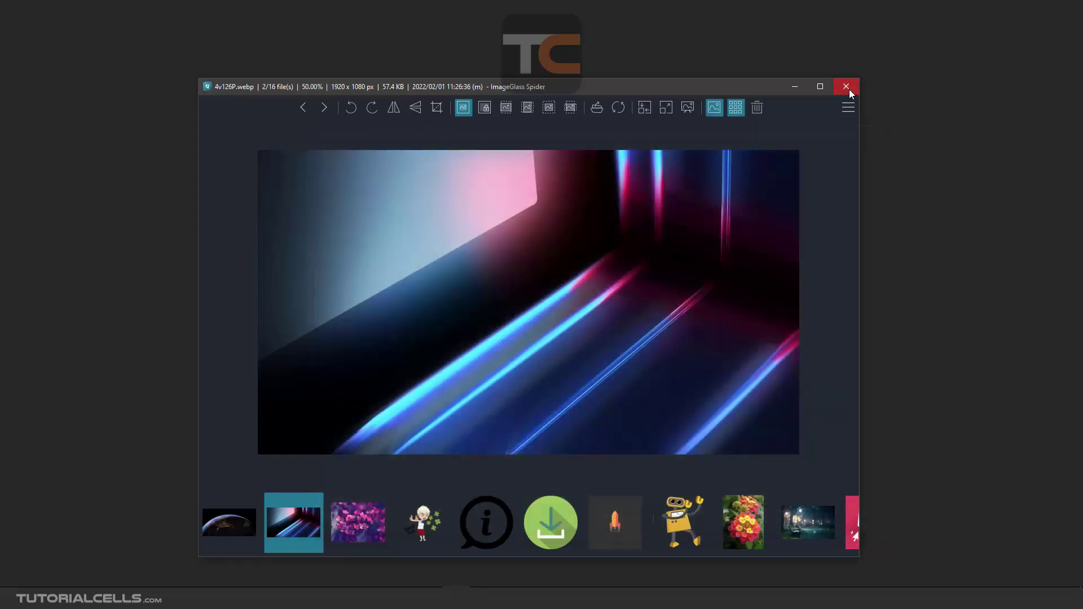
left_click(849, 89)
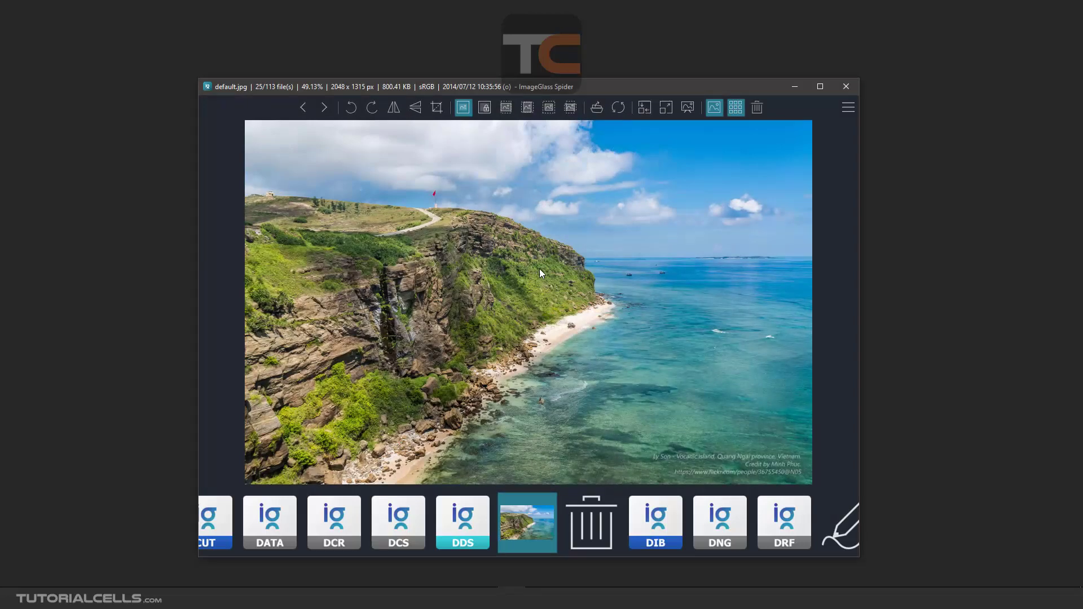
left_click(846, 90)
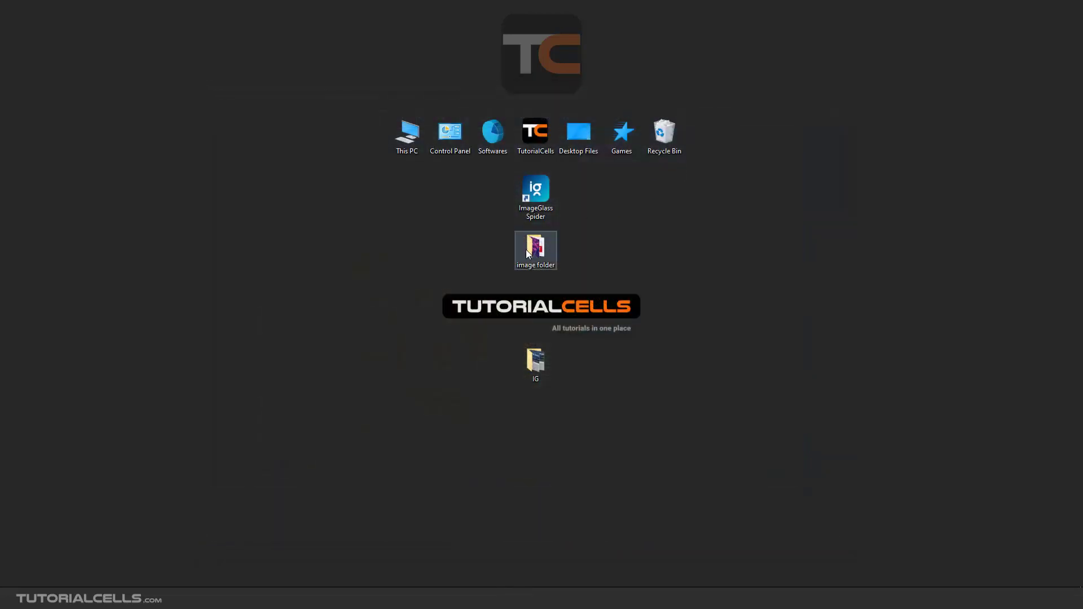
mouse_move(527, 253)
left_mouse_down()
mouse_move(553, 252)
mouse_move(560, 221)
mouse_move(535, 193)
left_mouse_up()
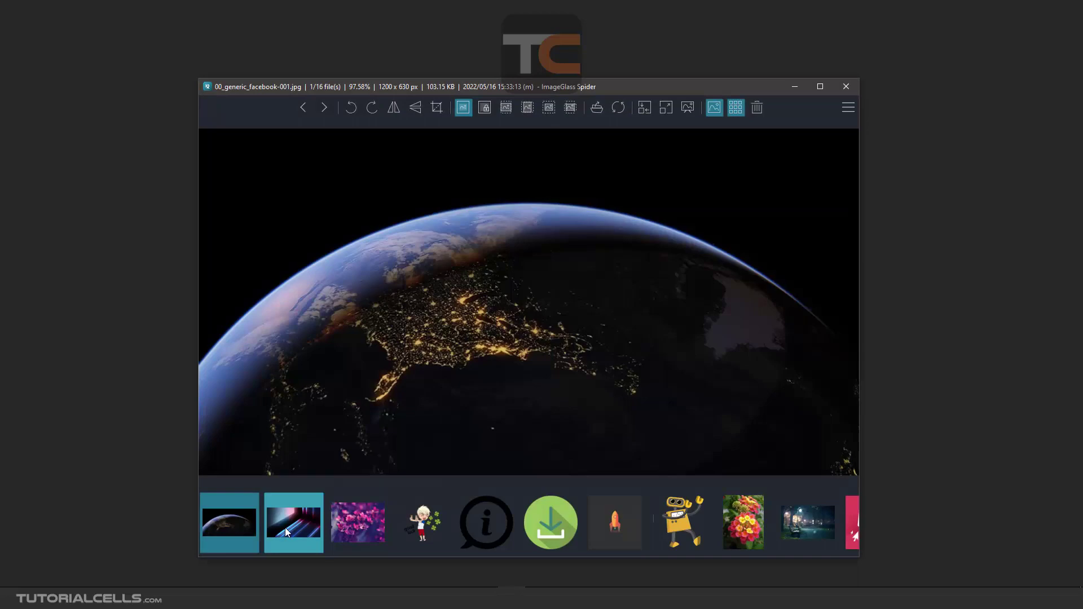
- Open Settings, move the dialog lower and shift the viewer window left
left_click(845, 110)
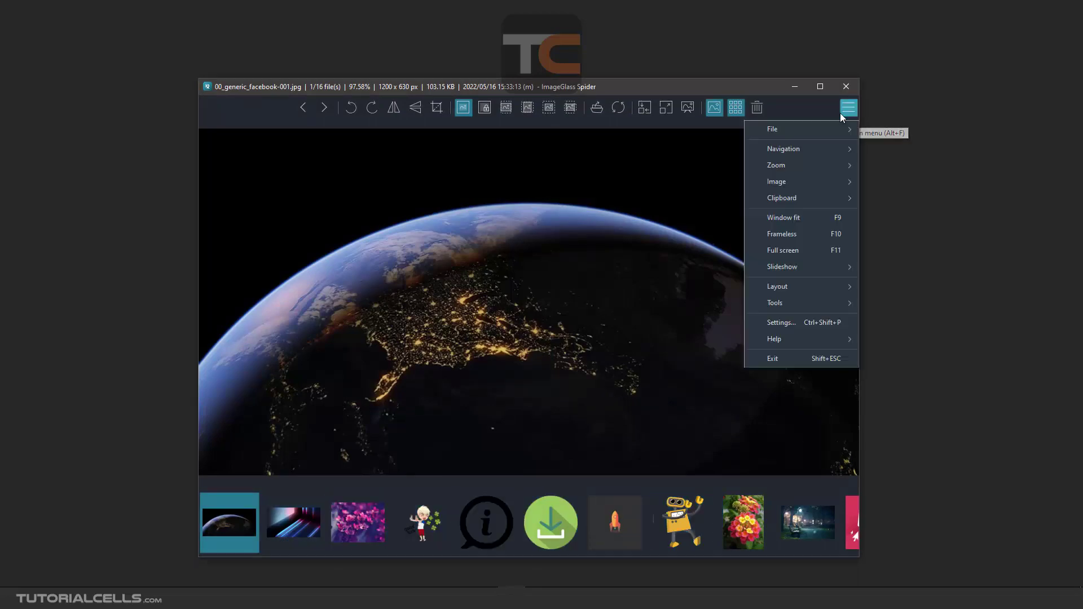
left_click(753, 323)
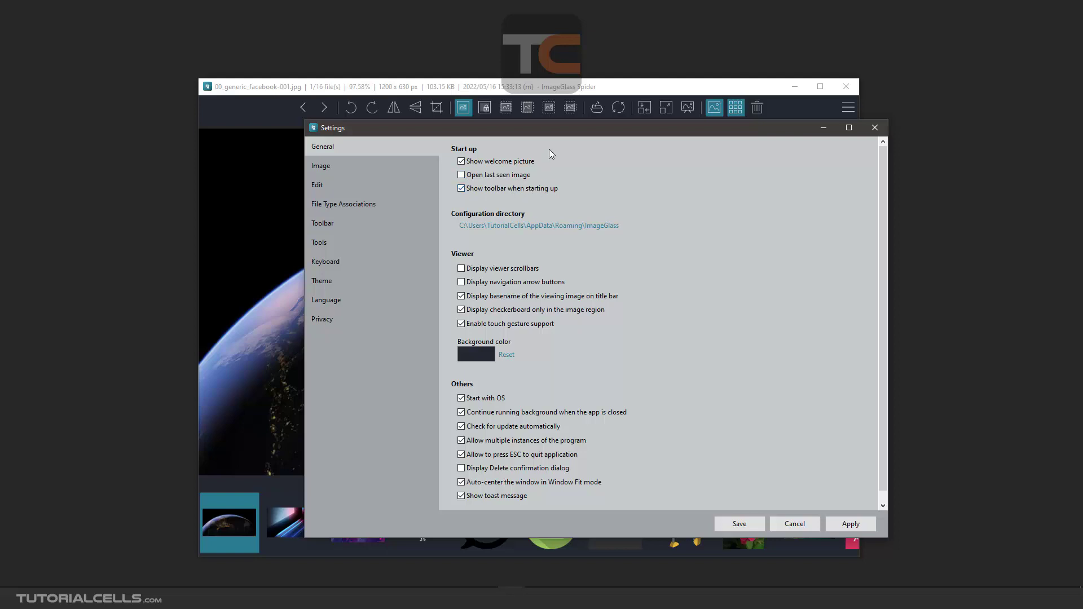
left_click_drag(549, 129, 487, 162)
left_click(339, 124)
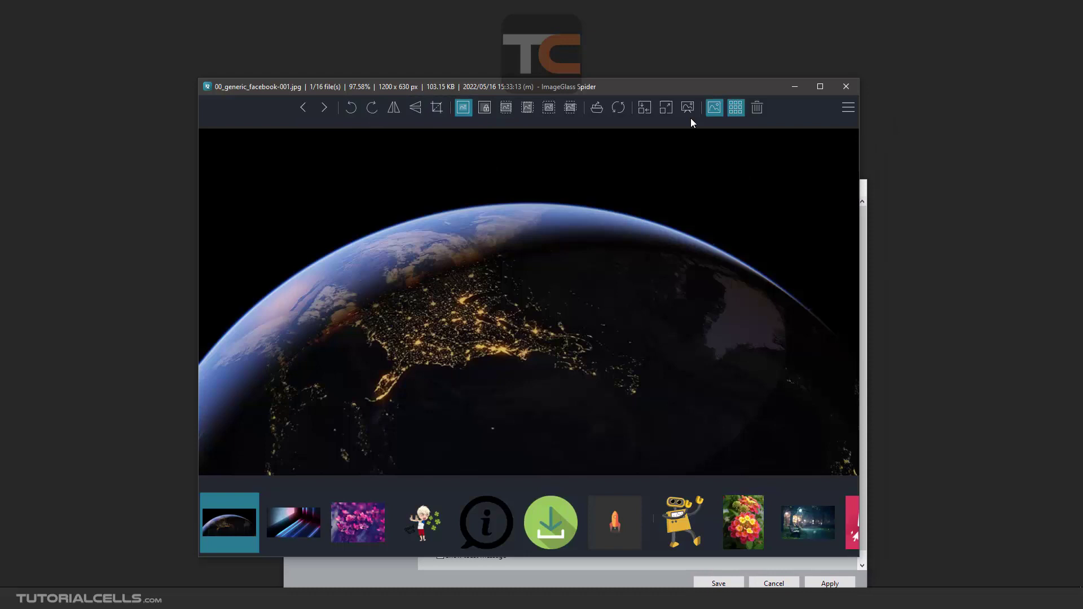
left_click_drag(691, 83, 615, 78)
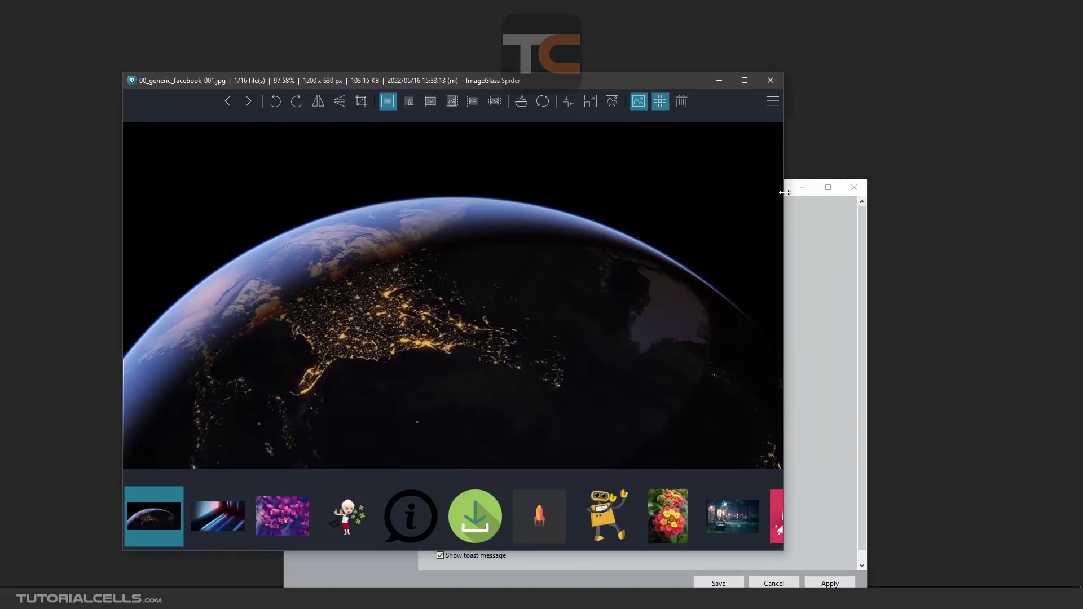
- Turn on 'Display viewer scrollbars' and save the settings
left_click(823, 247)
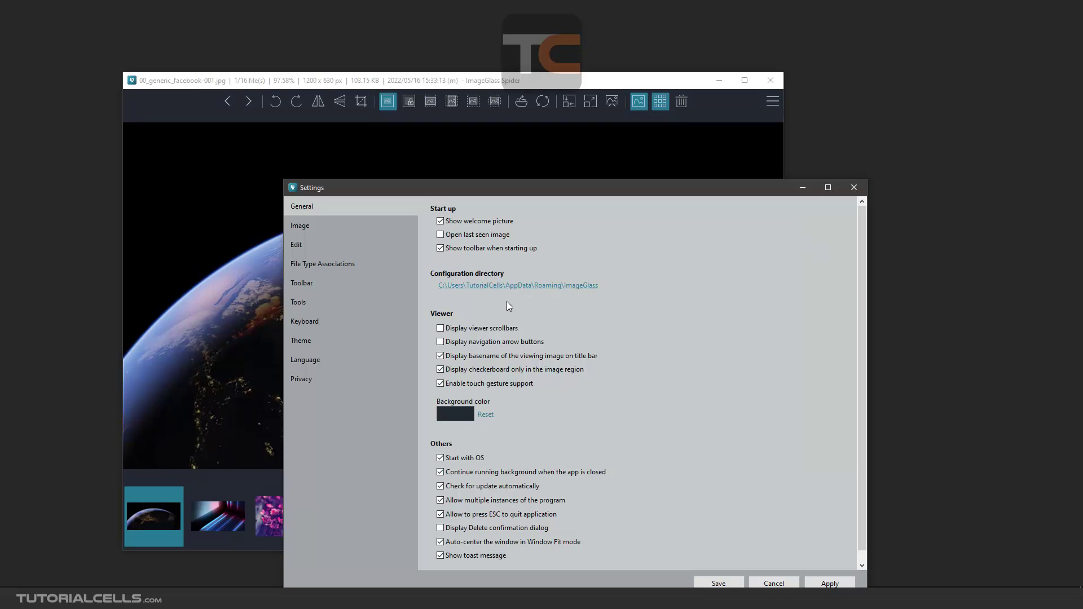
left_click(482, 330)
left_click(719, 584)
- Zoom into the Earth image and pan around it
scroll(452, 298, "up", 2)
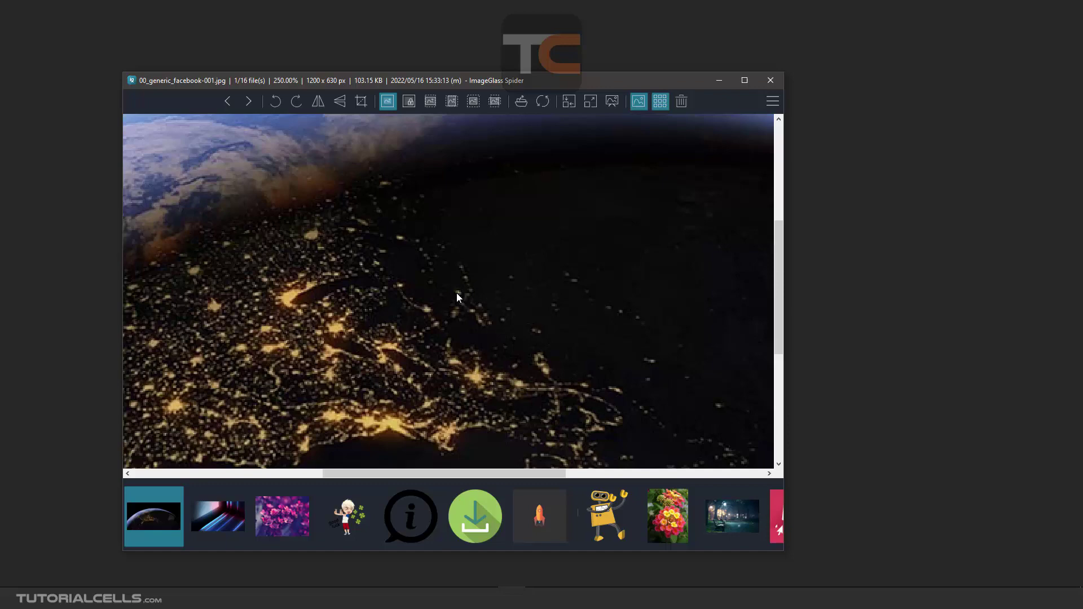
mouse_move(775, 252)
left_mouse_down()
mouse_move(776, 210)
mouse_move(777, 272)
left_mouse_up()
mouse_move(531, 473)
left_mouse_down()
mouse_move(620, 472)
mouse_move(537, 452)
mouse_move(545, 242)
mouse_move(522, 276)
mouse_move(536, 262)
left_mouse_up()
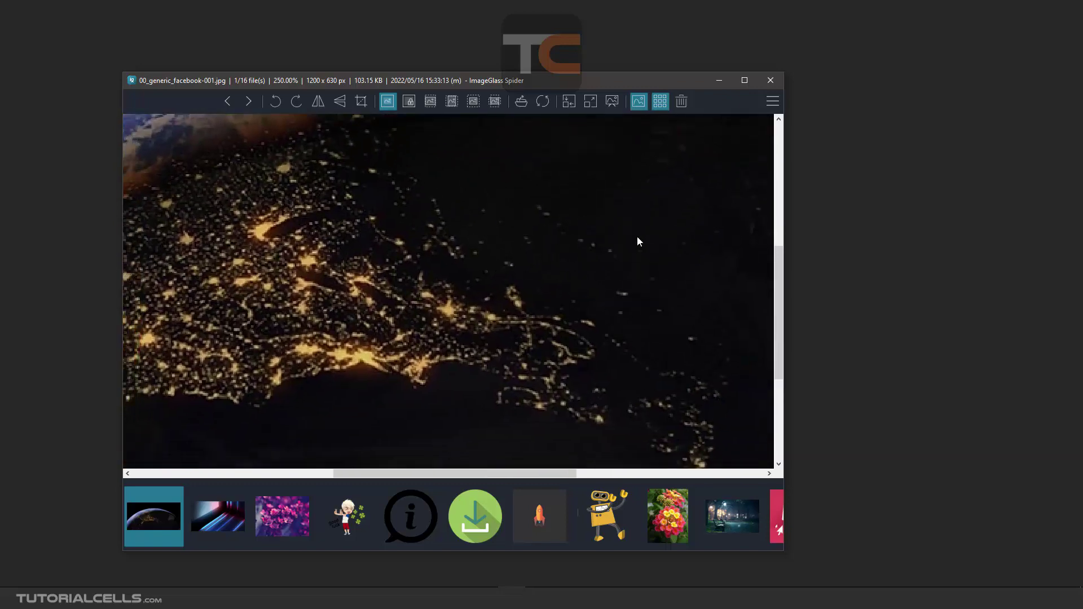
mouse_move(774, 289)
left_mouse_down()
mouse_move(785, 239)
mouse_move(769, 220)
left_mouse_up()
- Turn 'Display viewer scrollbars' off in Settings and save
left_click(772, 101)
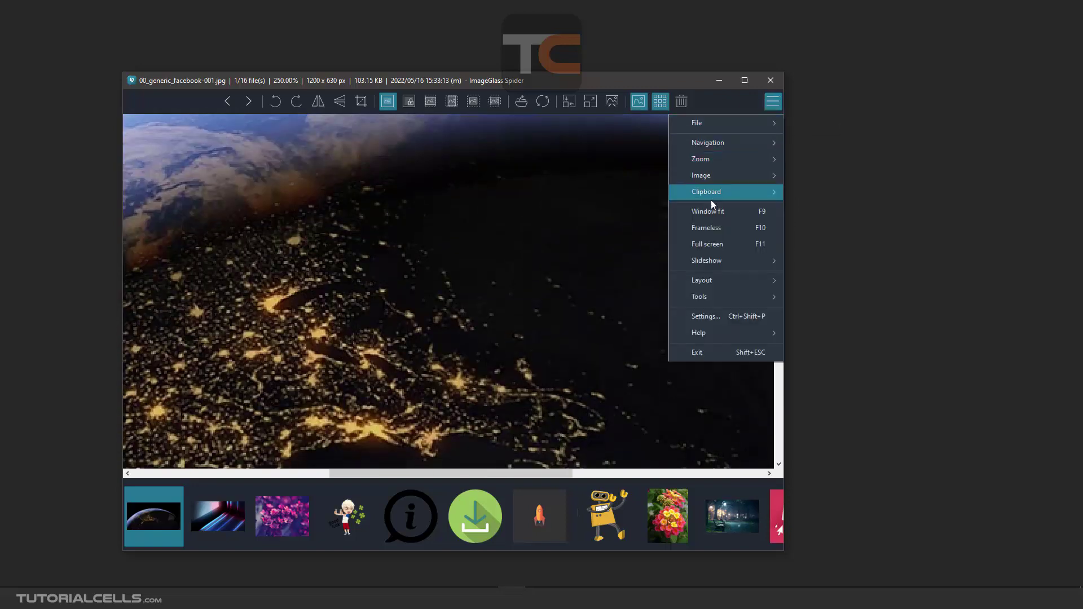
left_click(716, 316)
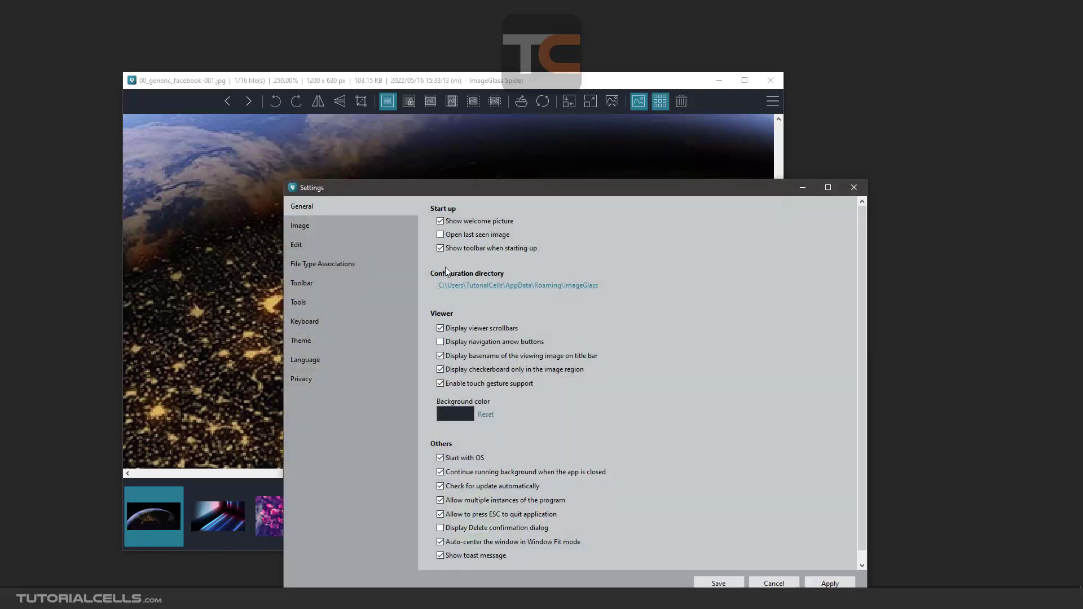
left_click(440, 327)
left_click(709, 581)
- Flip between images, ending on 4v126P.webp
left_click(746, 300)
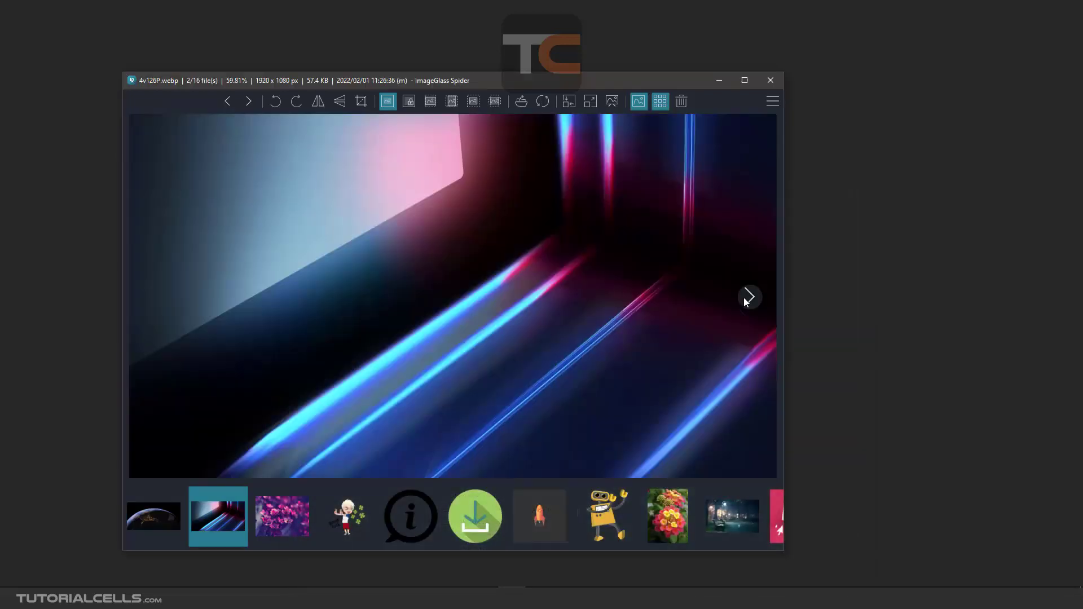
left_click(155, 296)
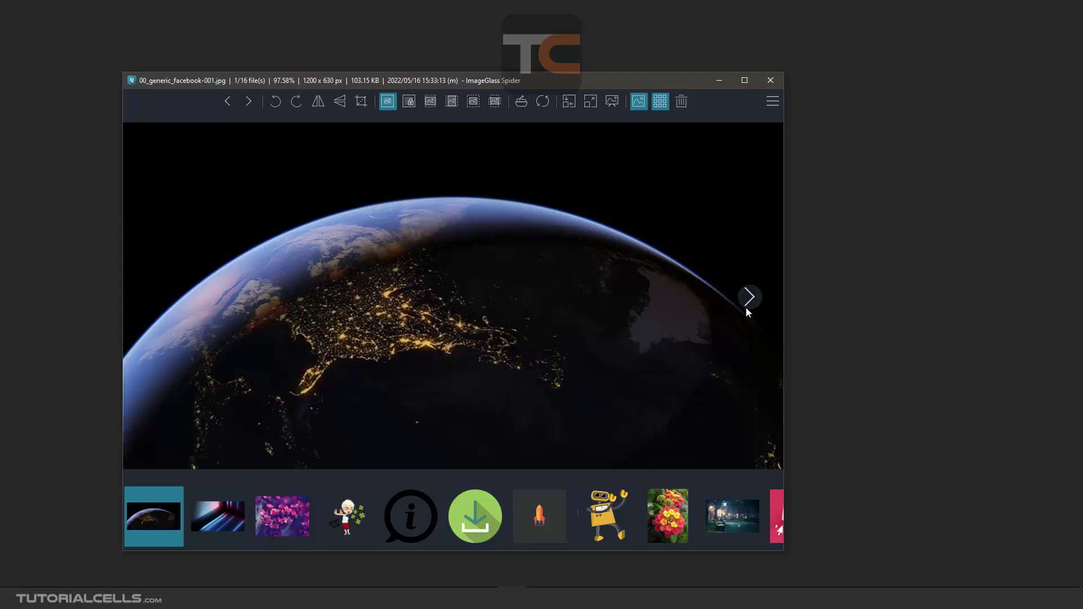
left_click(746, 299)
left_click(154, 299)
left_click(749, 297)
left_click(749, 296)
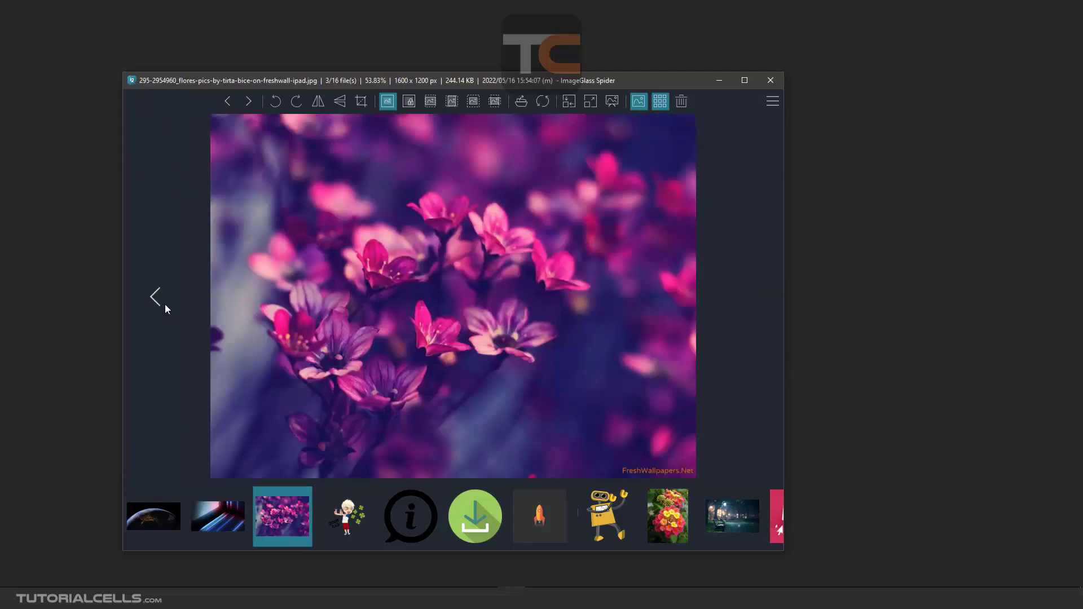
left_click(166, 308)
- In Settings, uncheck 'Display basename of the viewing image on title bar'
left_click(772, 101)
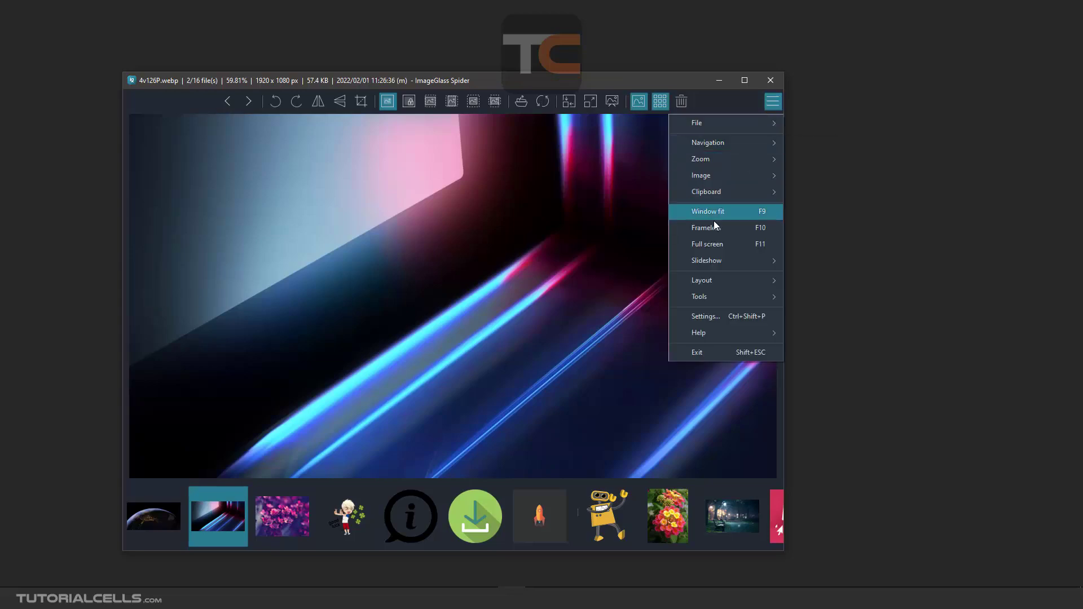
left_click(703, 316)
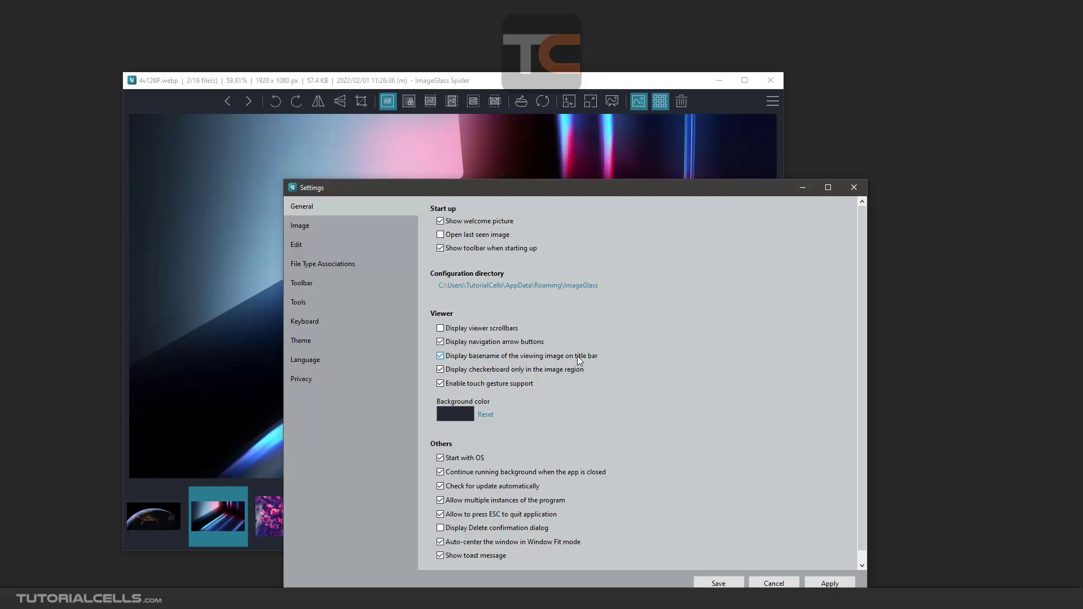
left_click(213, 74)
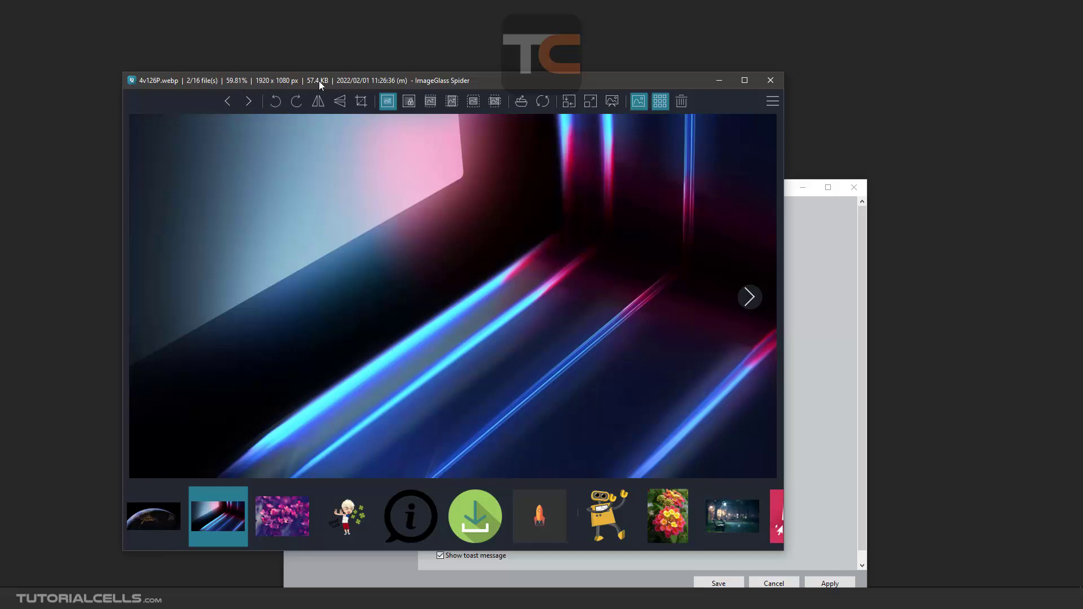
left_click(791, 299)
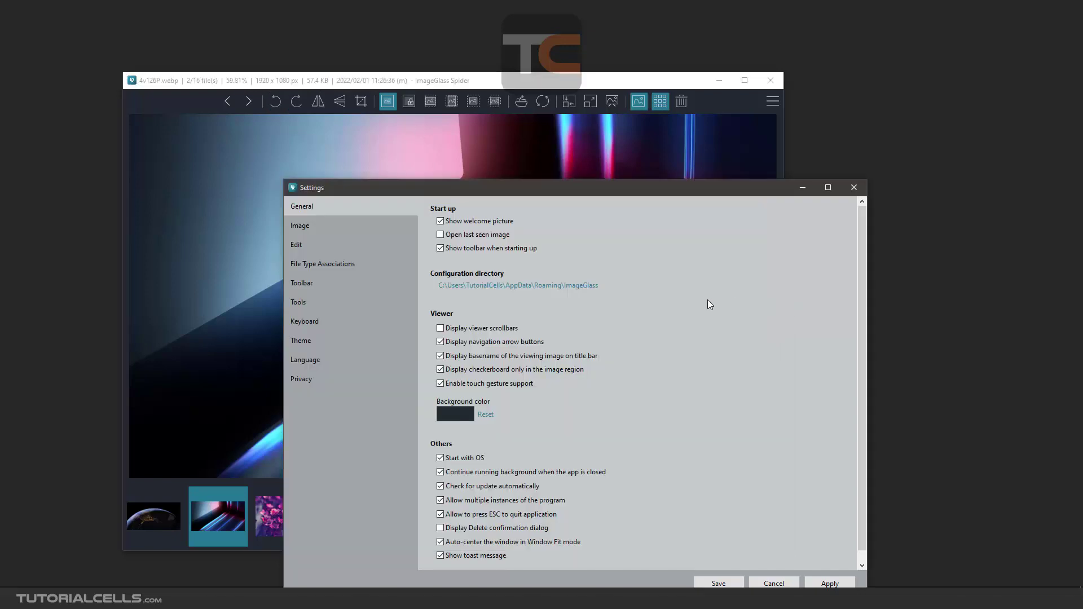
left_click(442, 356)
- Save the title-bar change, then reopen Settings to check it and close it
left_click(718, 584)
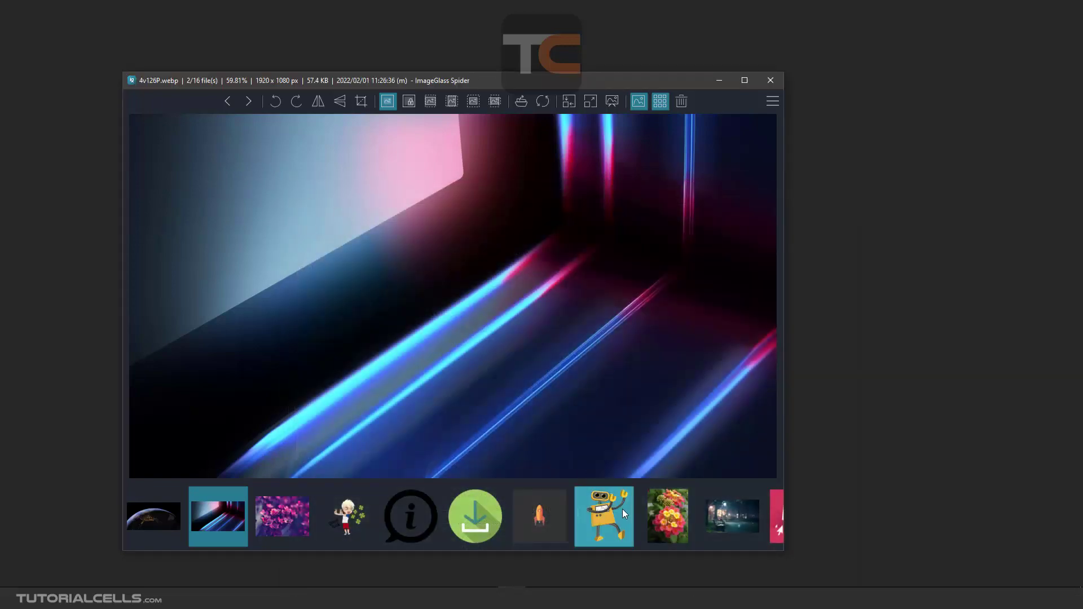
left_click(772, 102)
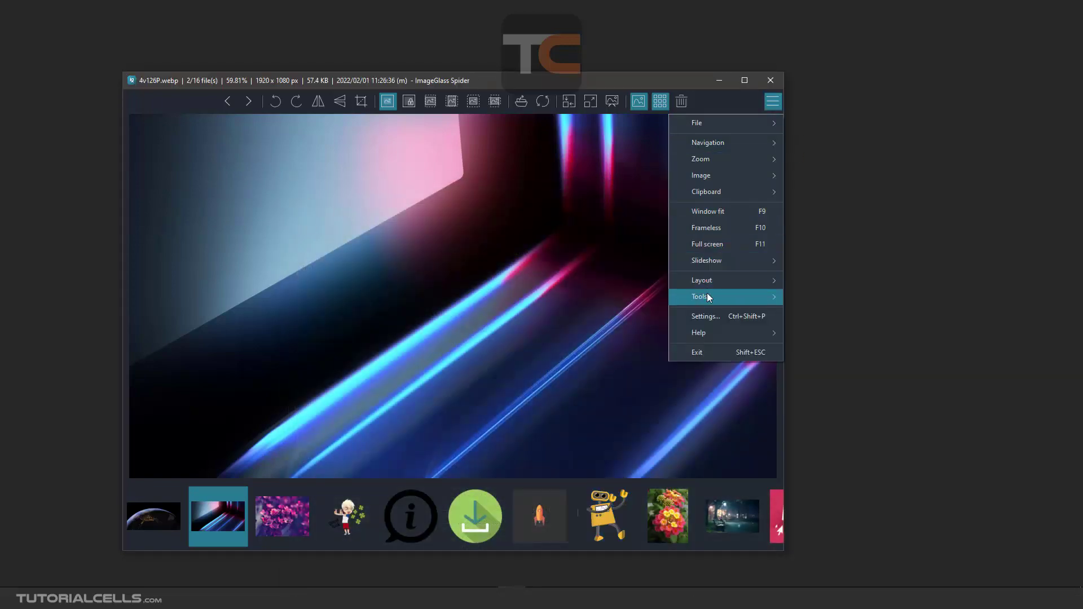
left_click(705, 316)
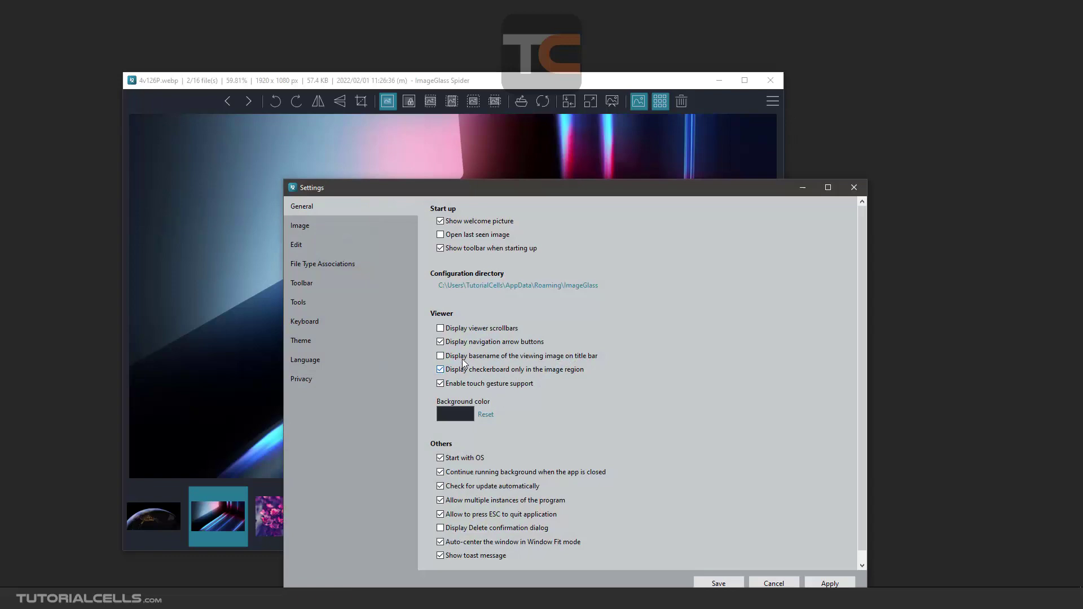
left_click(718, 583)
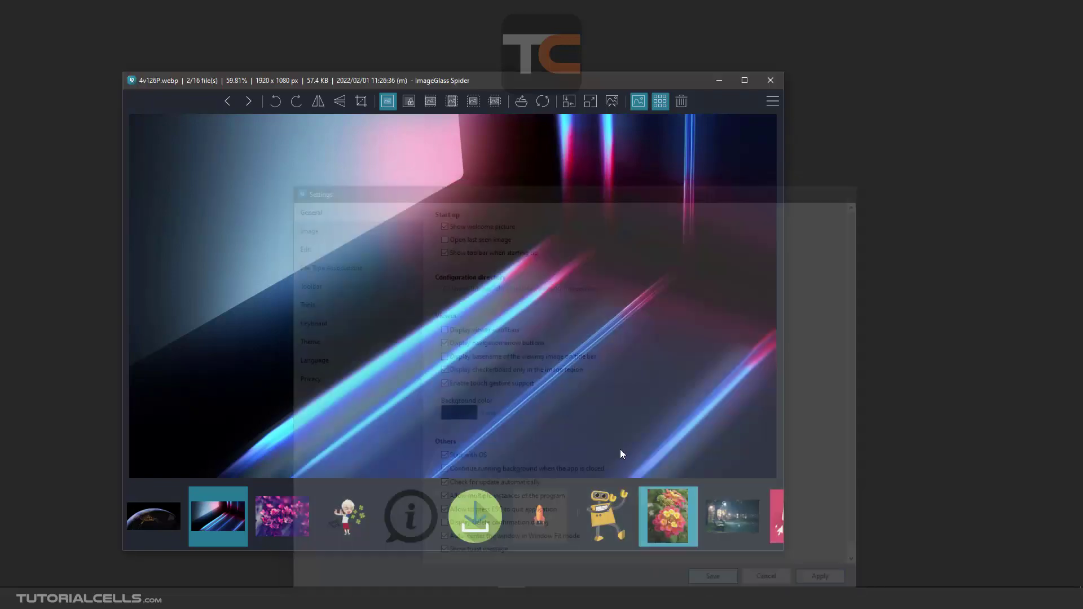
- Reload 4v126P.webp via the flowers thumbnail so the title shows the full path
left_click(296, 505)
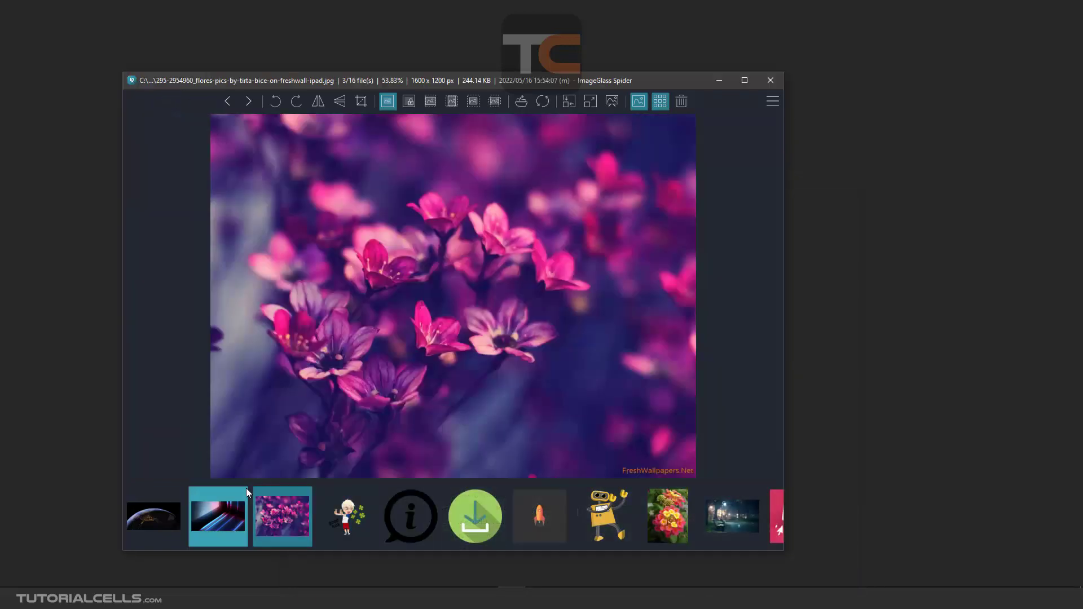
left_click(219, 505)
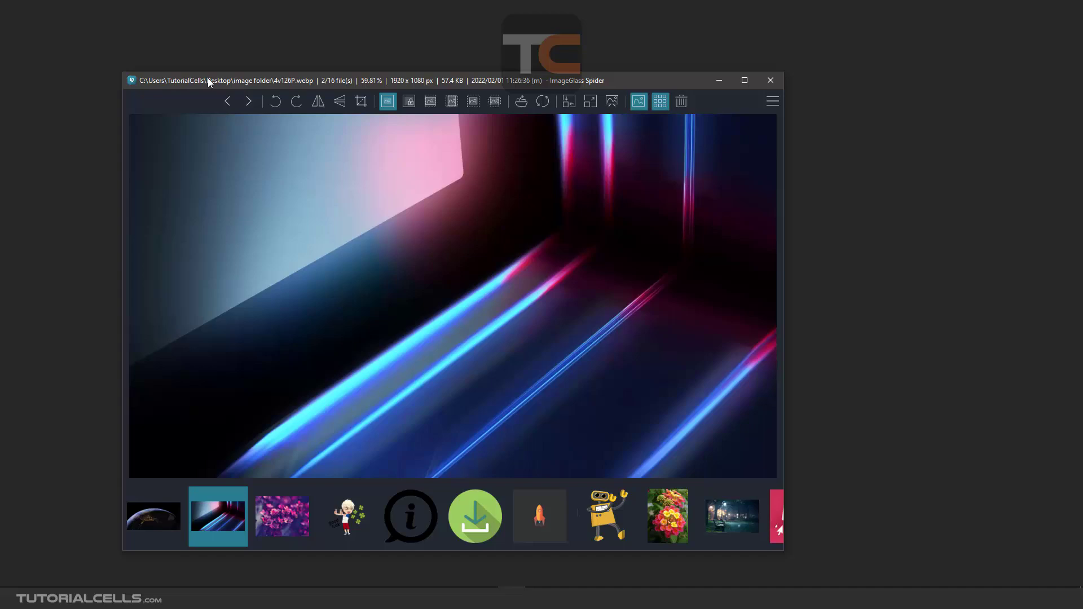
left_click(767, 103)
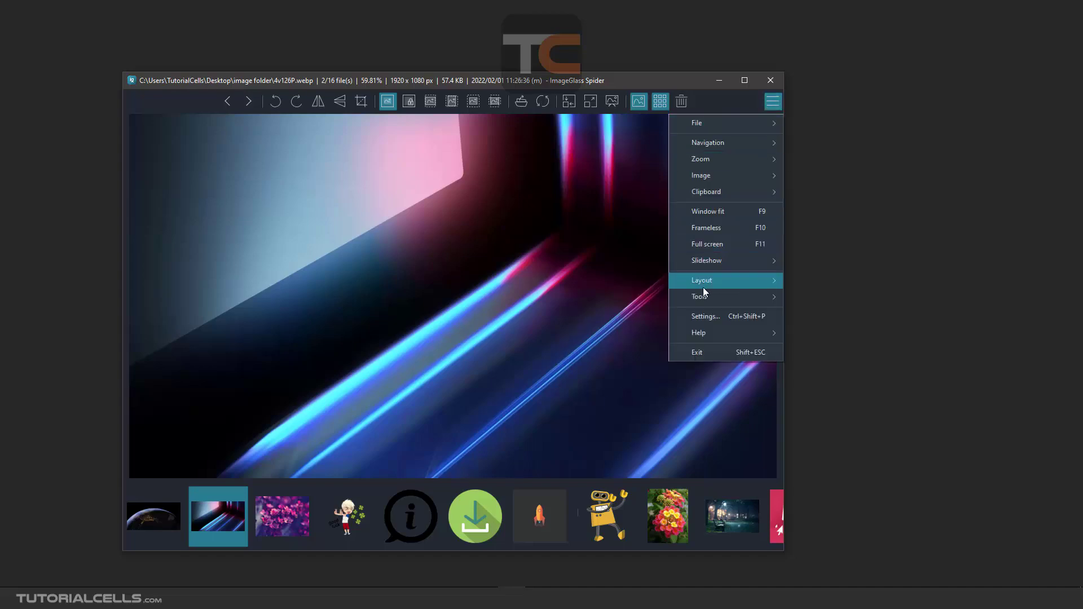
- Restore the base-name title, uncheck 'Display checkerboard only in the image region', and save
left_click(701, 317)
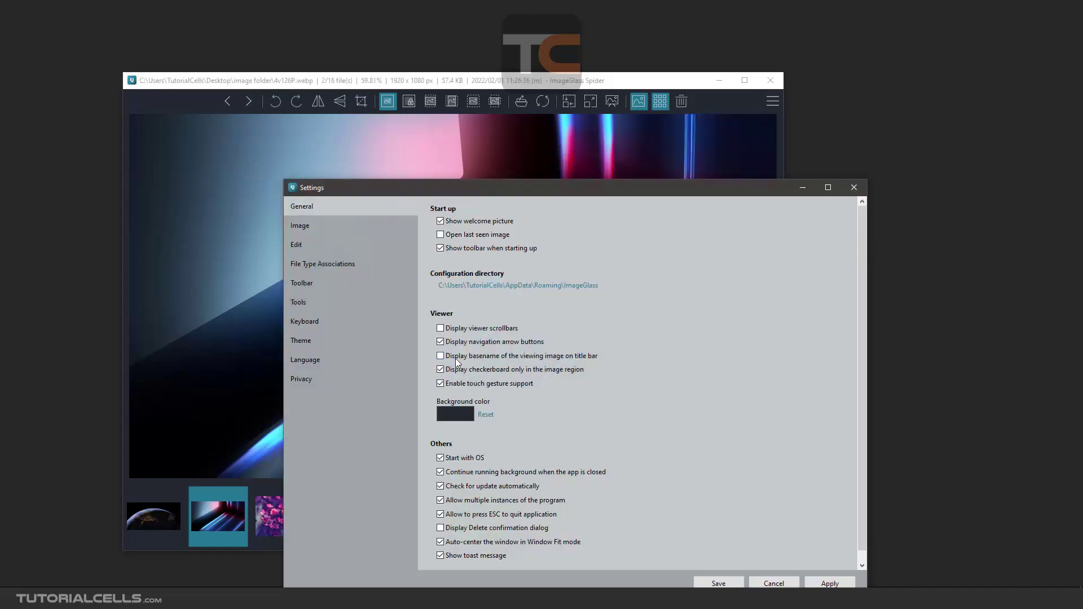
left_click_drag(481, 188, 478, 149)
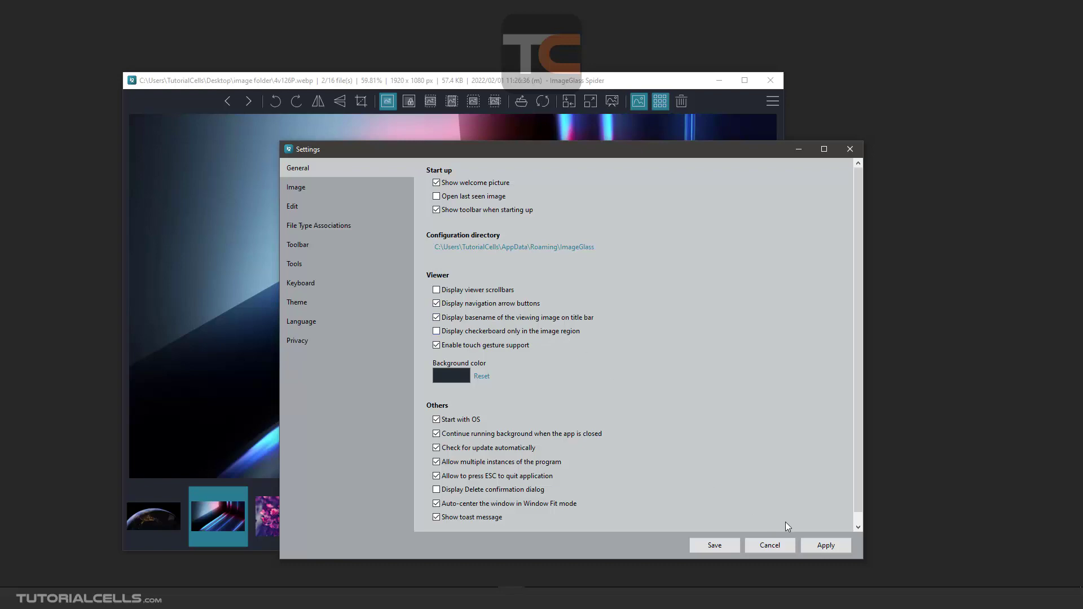
left_click(725, 546)
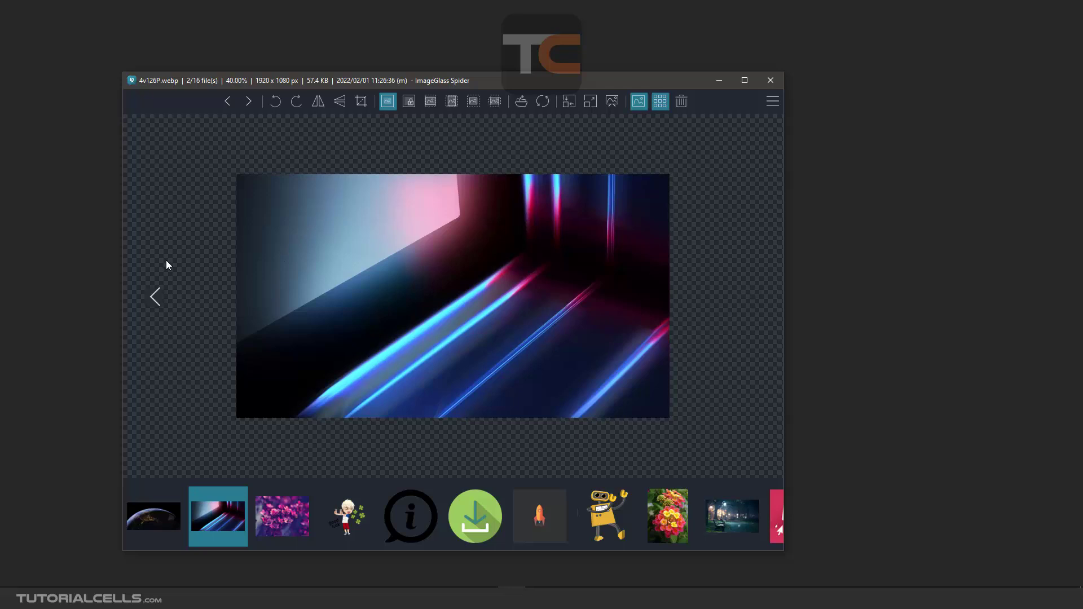
- Open abut us.png and adjust zoom to see the checkerboard behind it
left_click(411, 507)
scroll(447, 334, "down", 5)
scroll(446, 334, "up", 3)
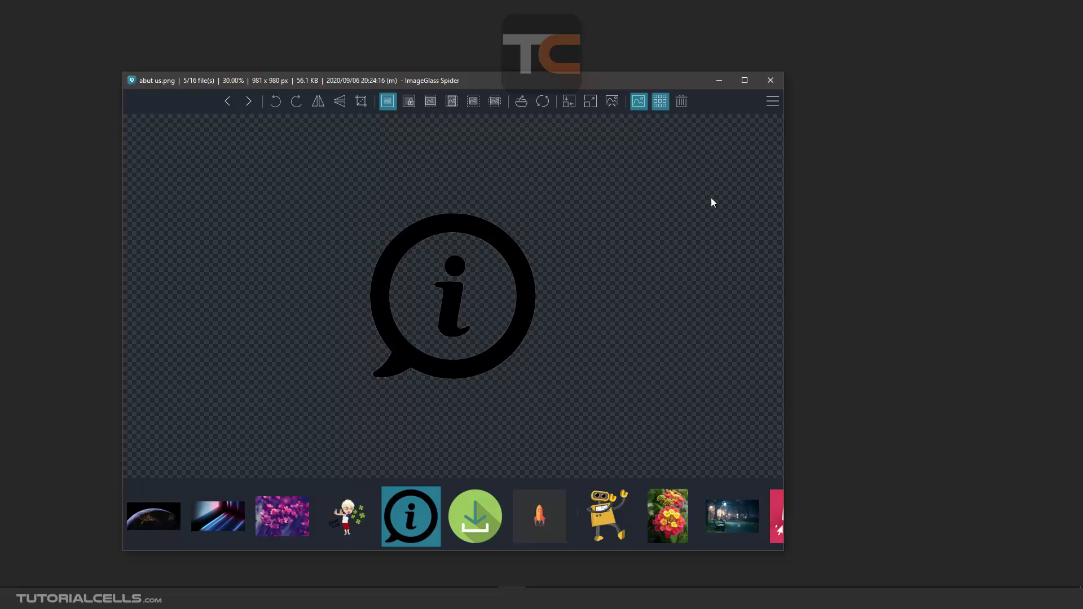
- Check 'Display checkerboard only in the image region' in Settings and save
left_click(773, 101)
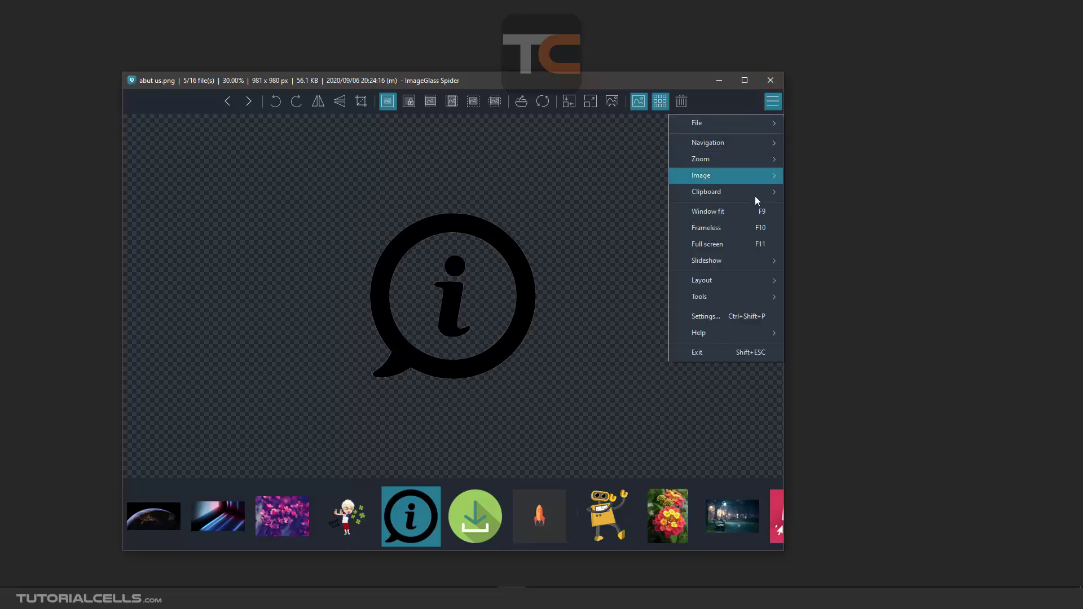
left_click(732, 315)
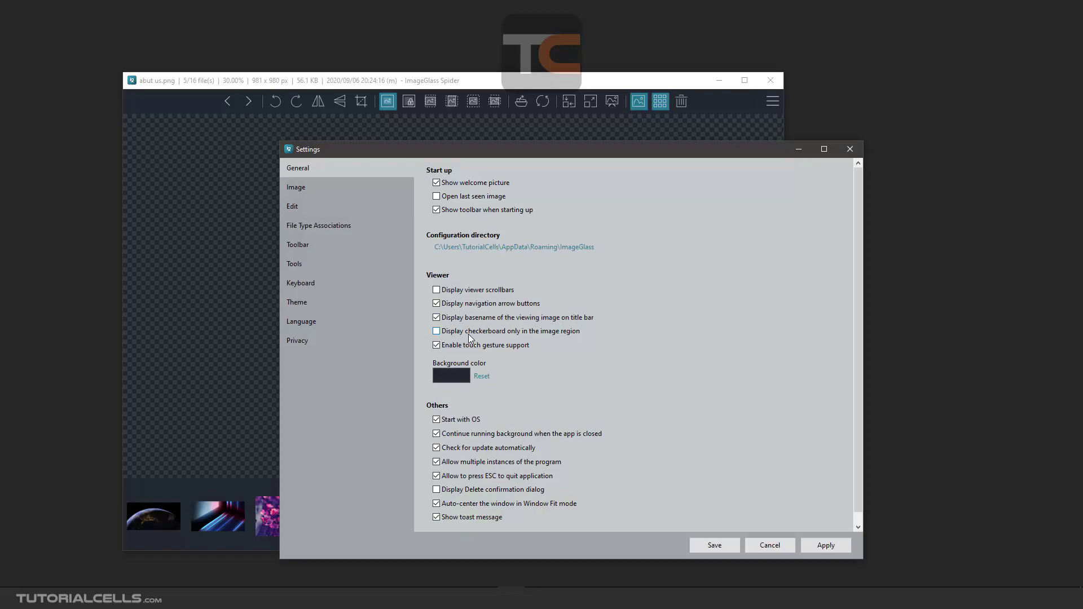
left_click(460, 337)
left_click(719, 546)
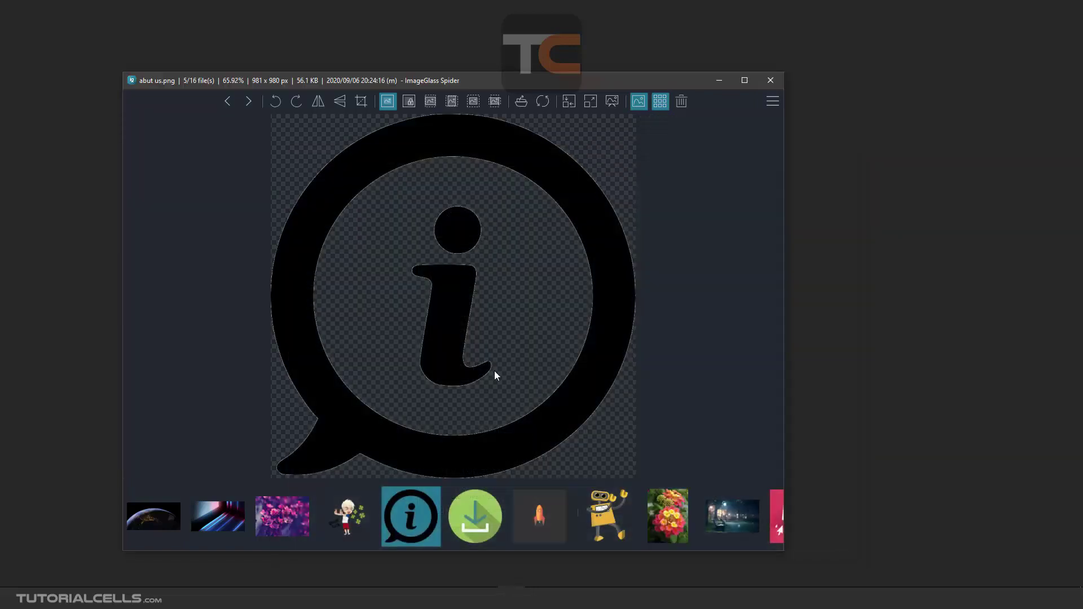
- Adjust zoom, then view the purple flowers photo
scroll(489, 276, "down", 5)
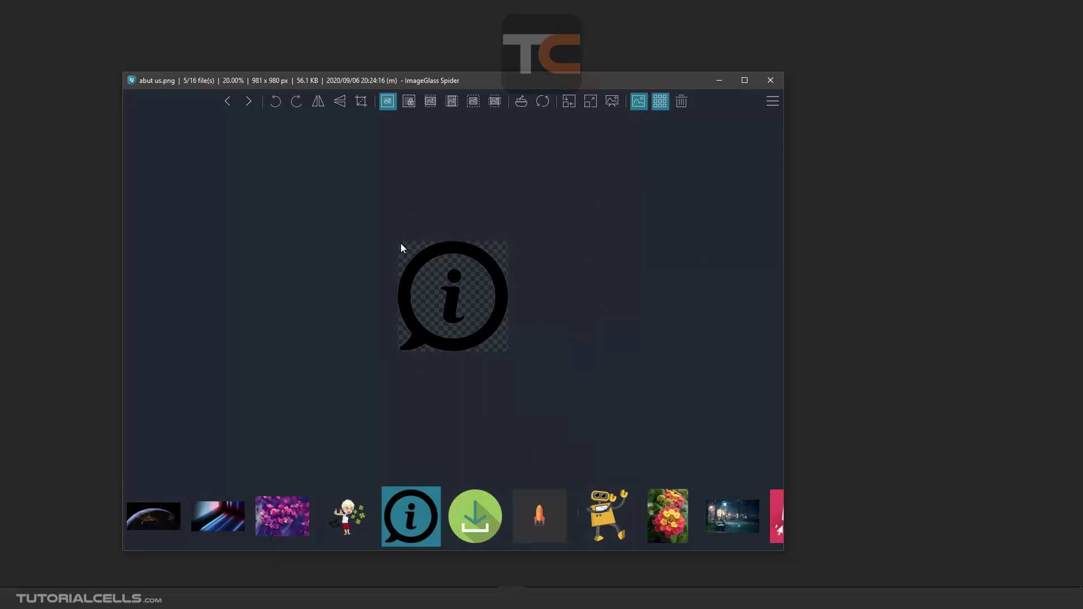
scroll(439, 247, "up", 2)
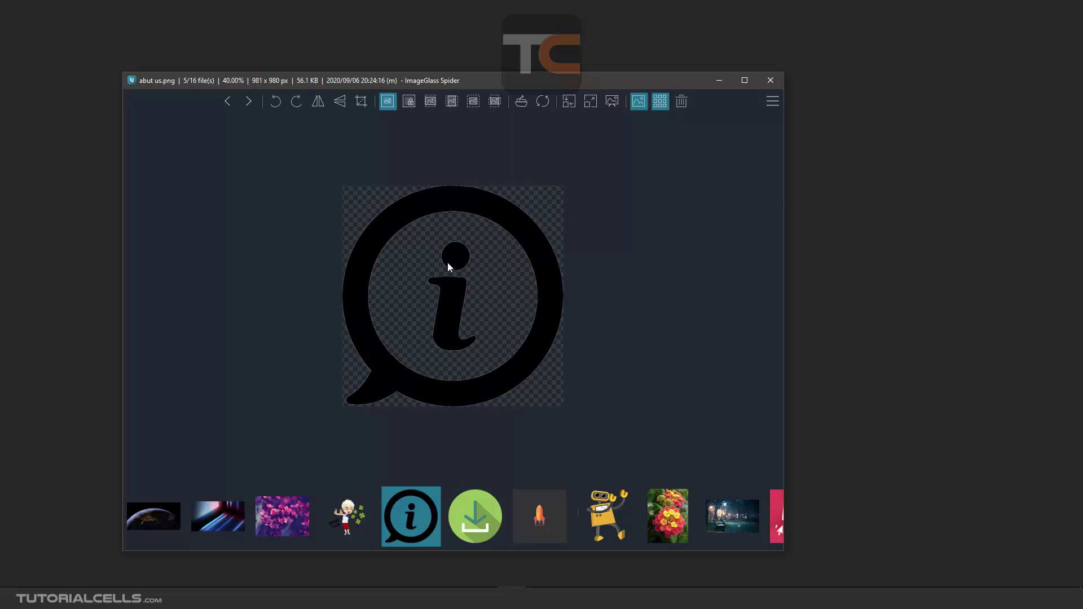
left_click(280, 510)
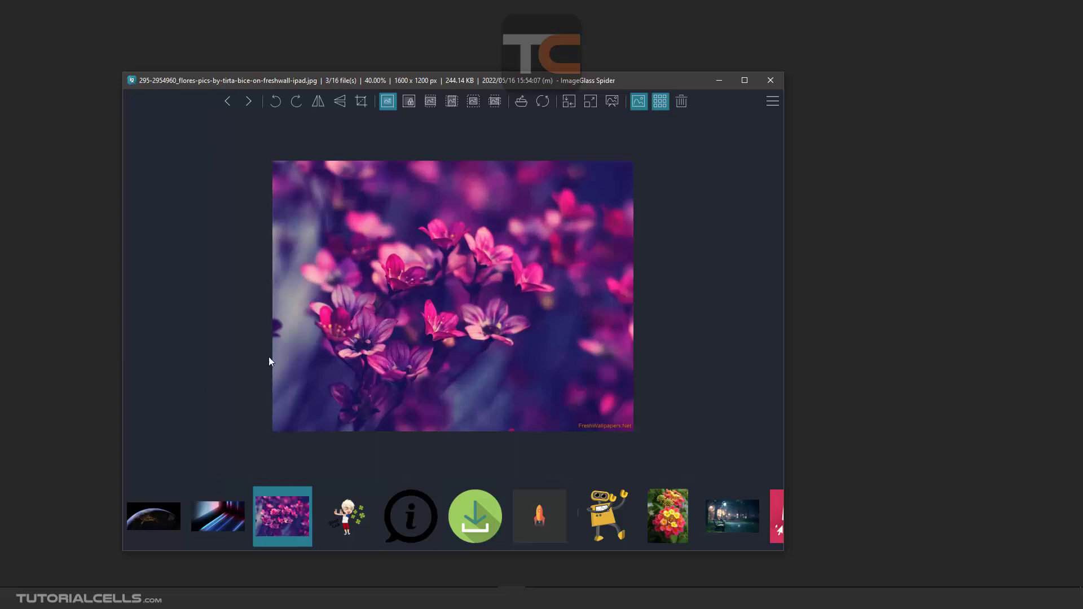
- Return to 4v126P.webp and reopen Settings on the General page
left_click(218, 495)
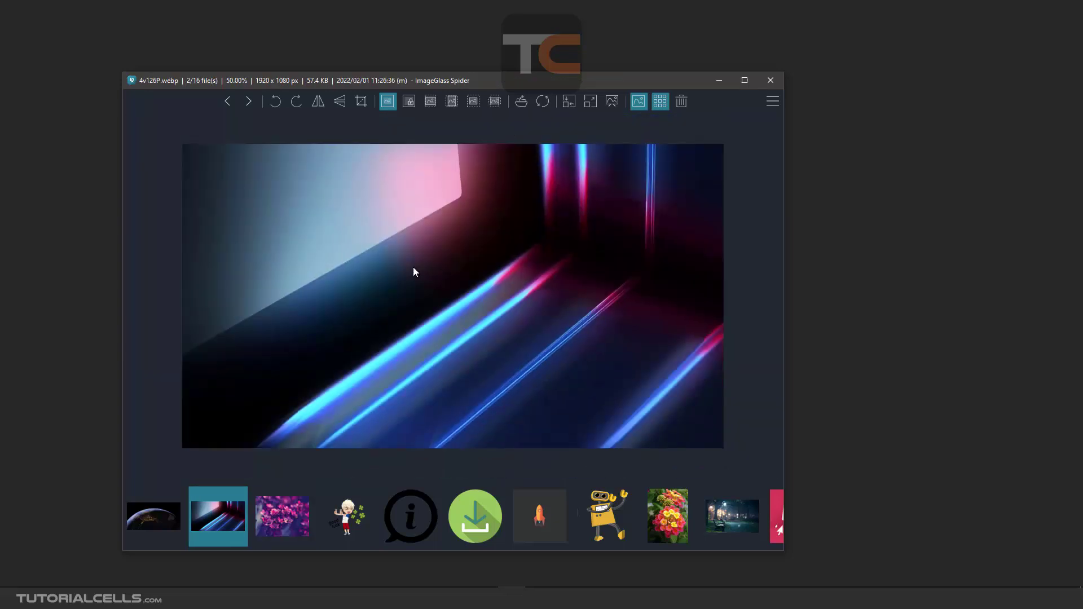
left_click(773, 101)
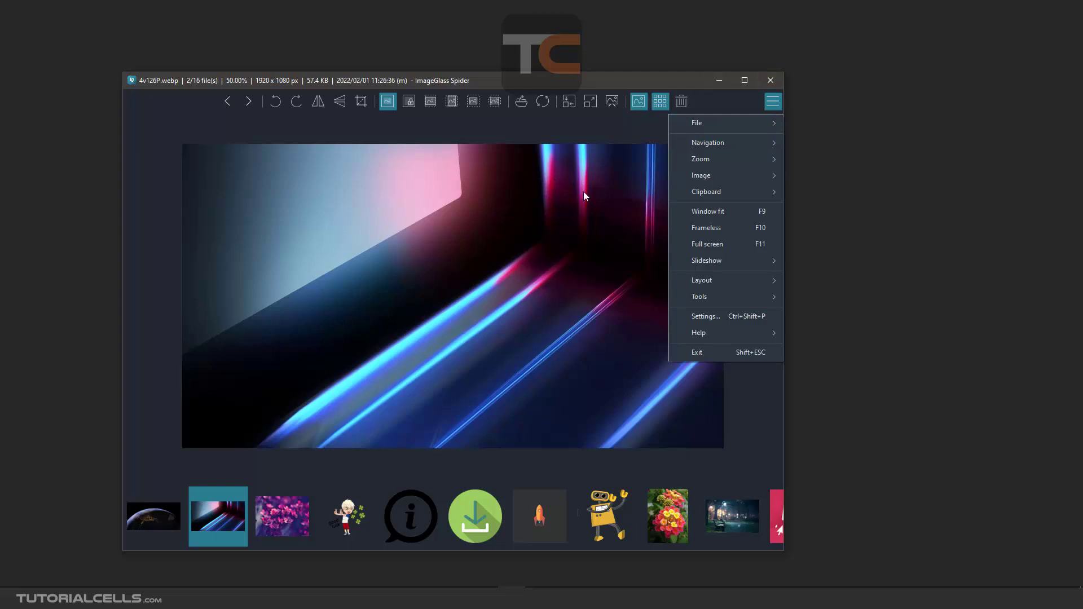
left_click(706, 316)
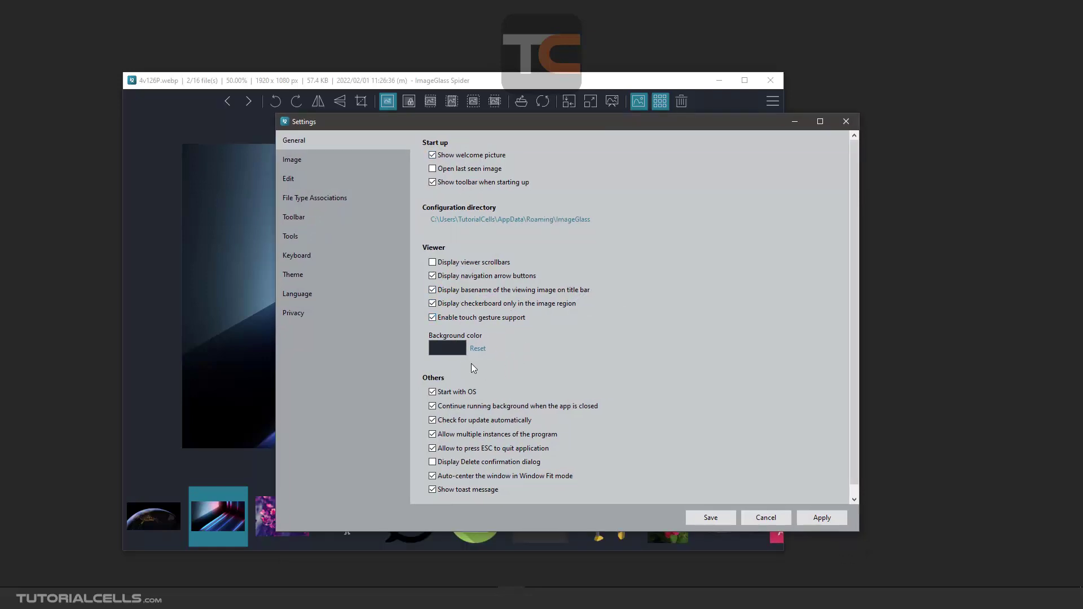
- Keep the current background colour, close Settings, and move the viewer window right
left_click(452, 355)
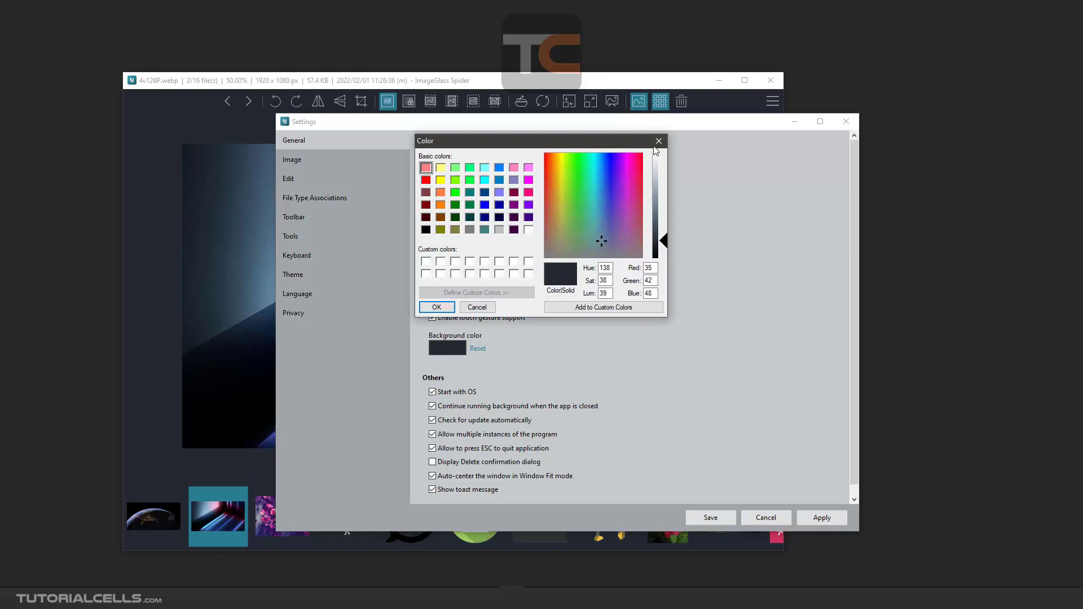
key("Escape")
scroll(608, 333, "down", 1)
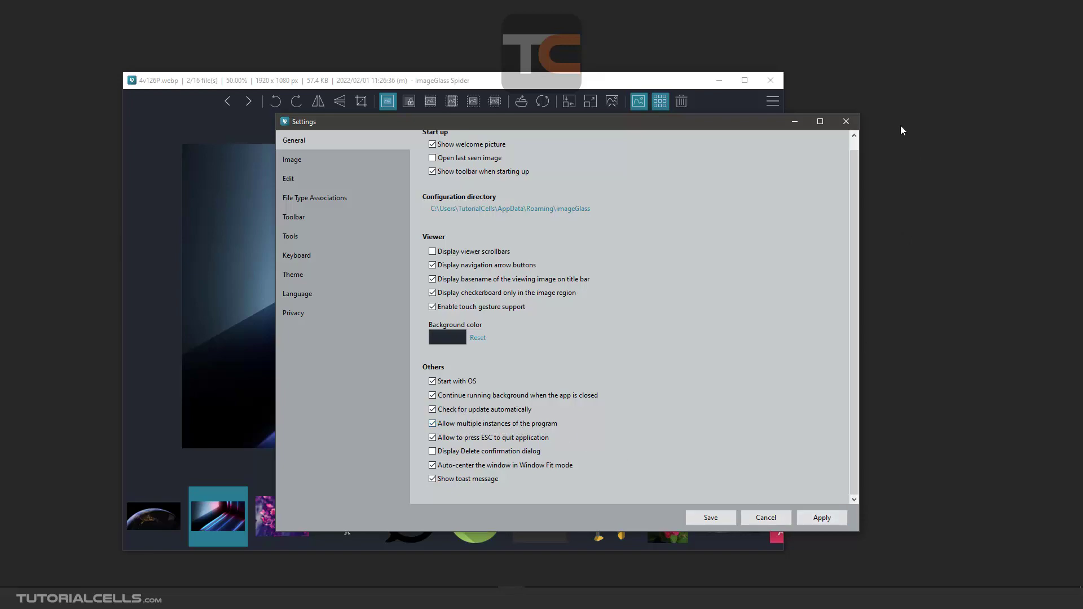
left_click(846, 122)
left_click_drag(668, 84, 747, 80)
- Open 00_generic_facebook-001 from the image folder in a new viewer window and move it up and left
left_click(849, 76)
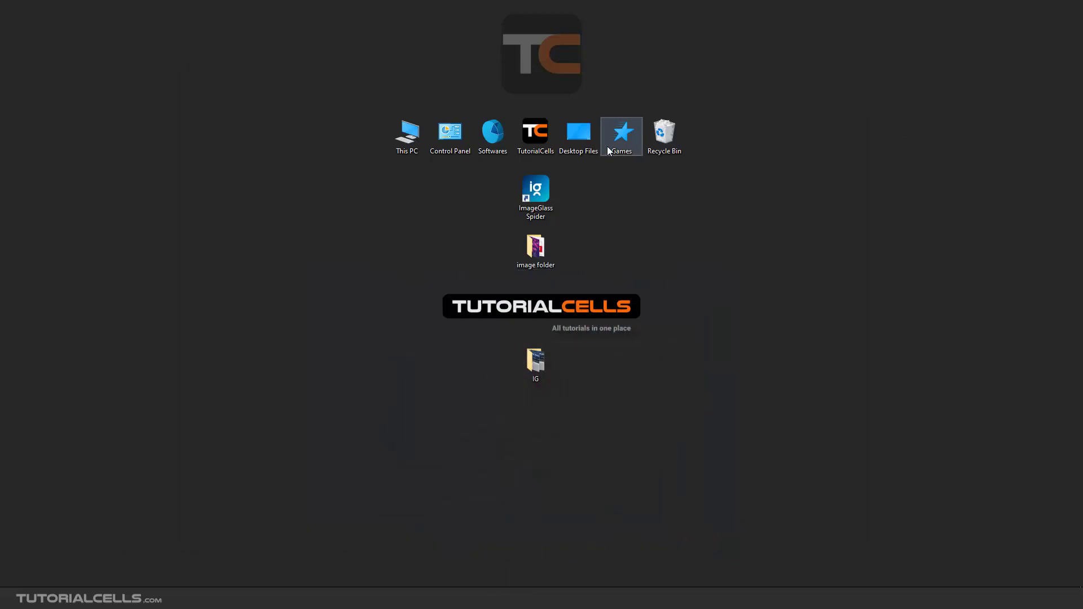
double_click(517, 244)
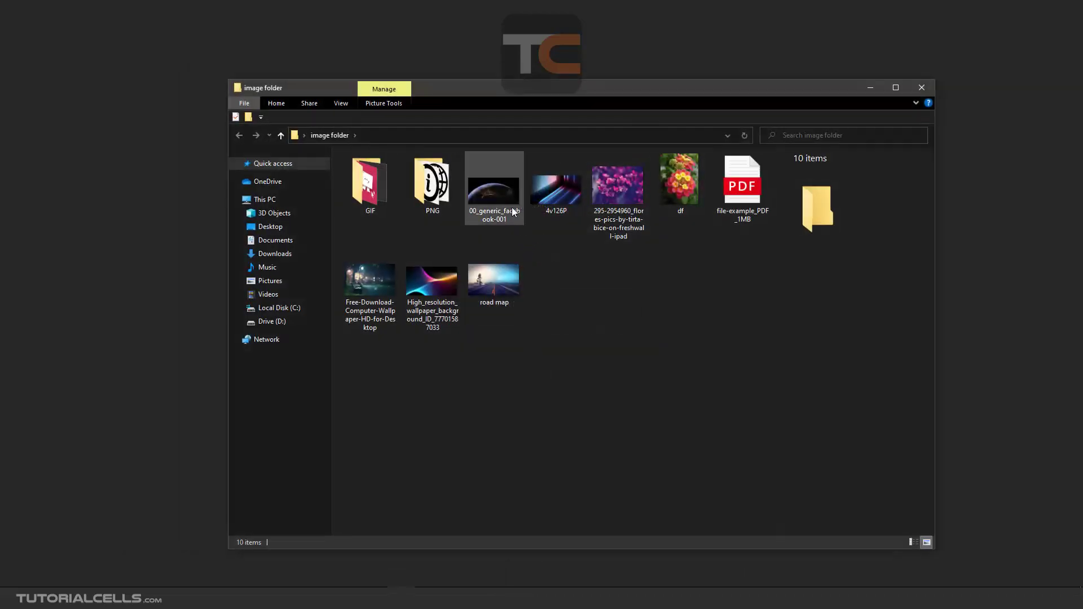
double_click(512, 211)
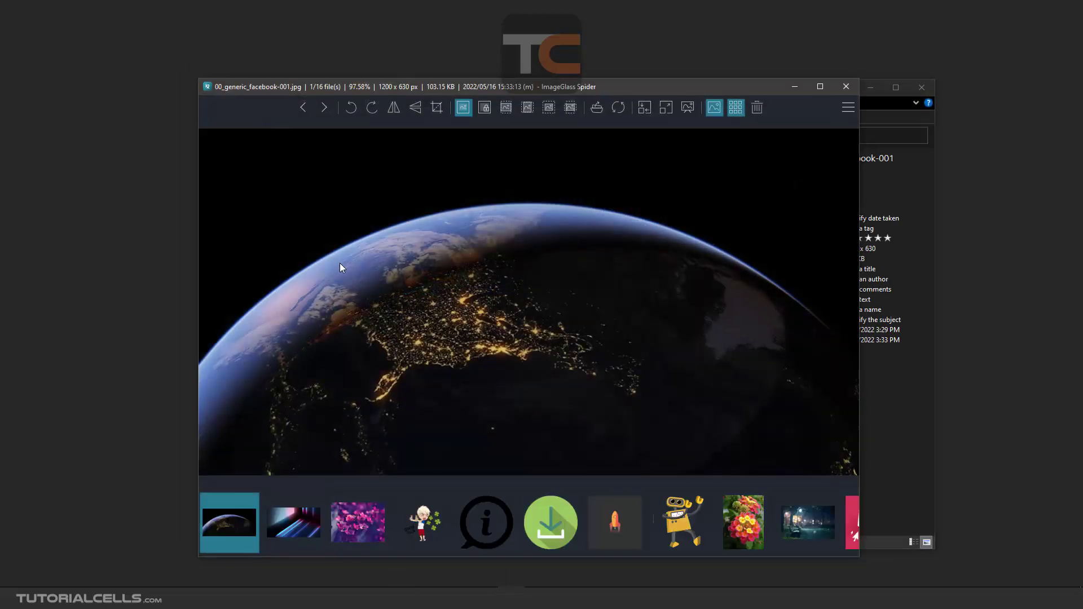
left_click_drag(486, 89, 444, 82)
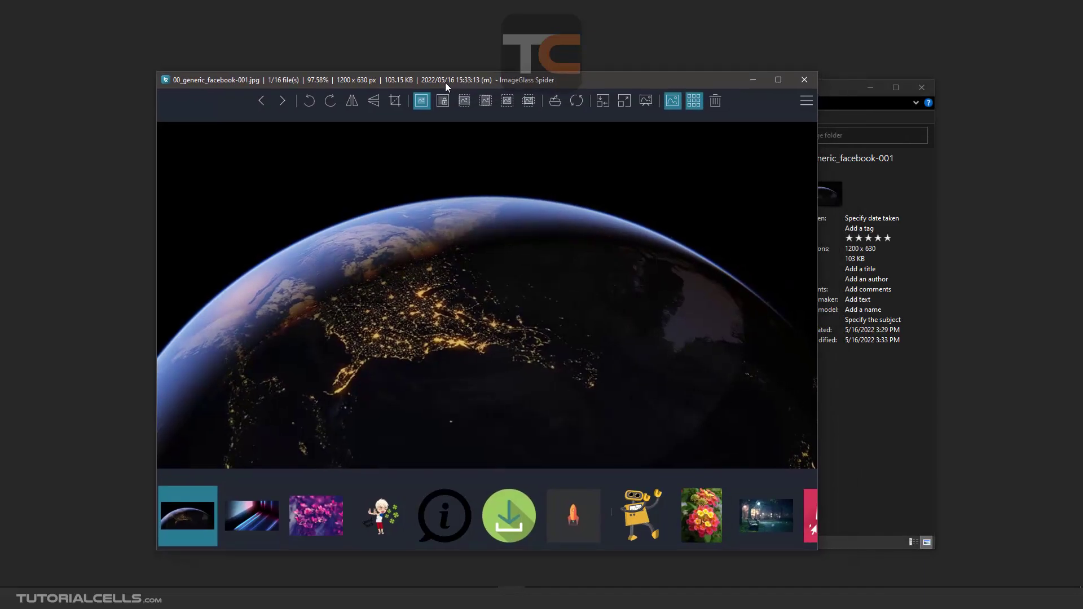
left_click_drag(450, 83, 371, 77)
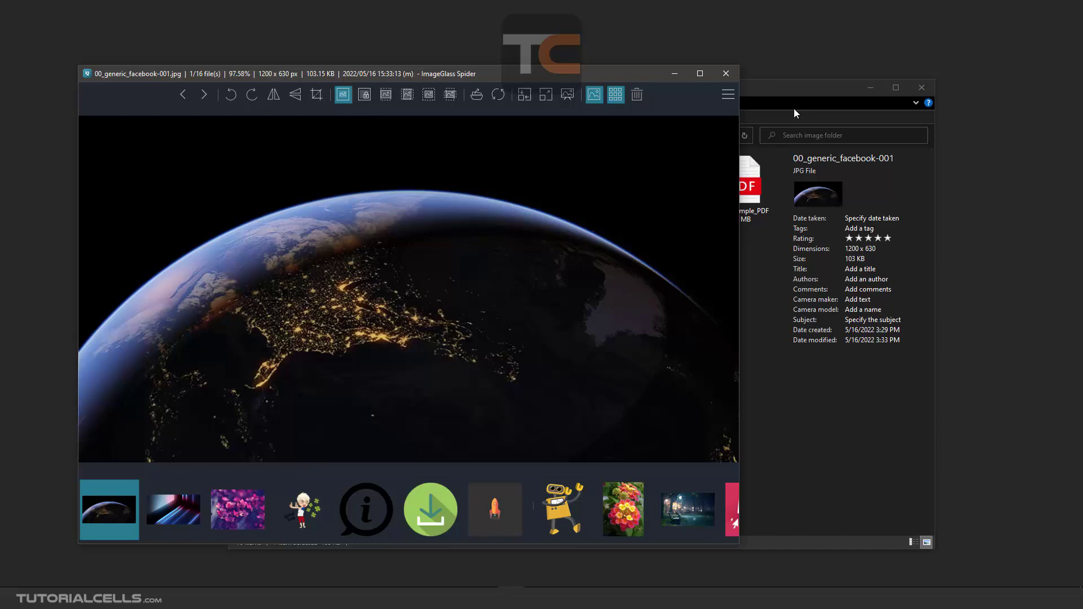
- Minimize the image folder window and close the 00_generic_facebook-001 viewer window
left_click(869, 89)
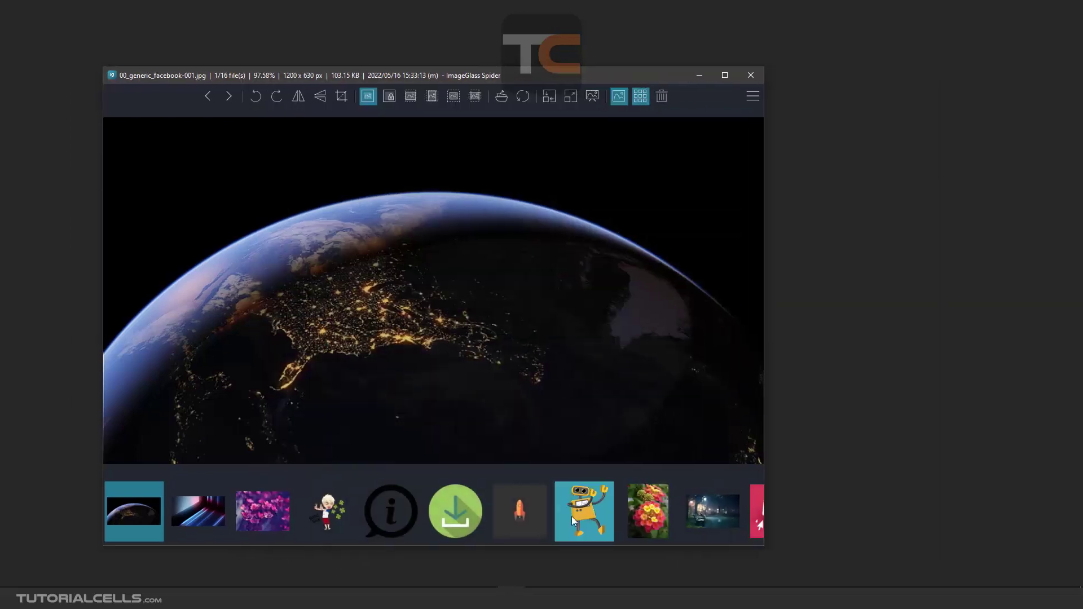
mouse_move(511, 595)
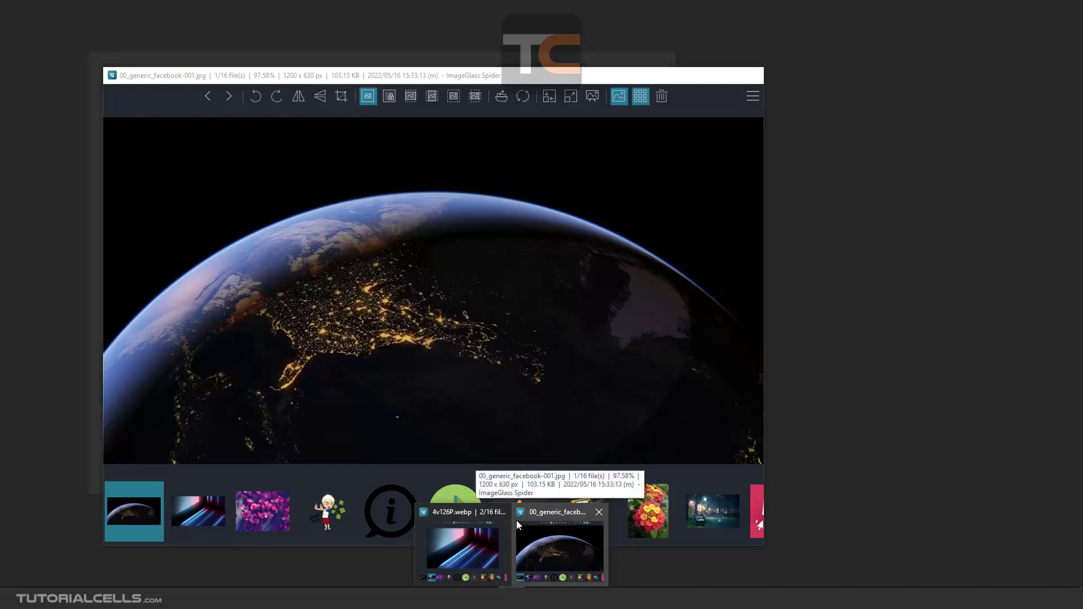
left_click(598, 512)
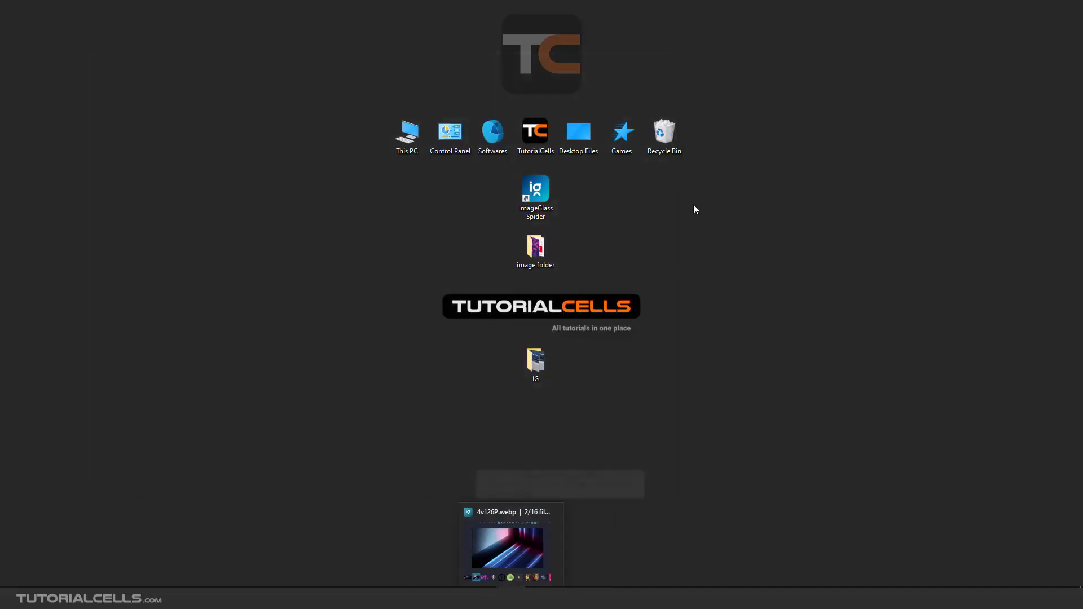
- Restore the 4v126P viewer, enable 'Display Delete confirmation dialog' in Settings, and save
left_click(515, 528)
left_click(848, 98)
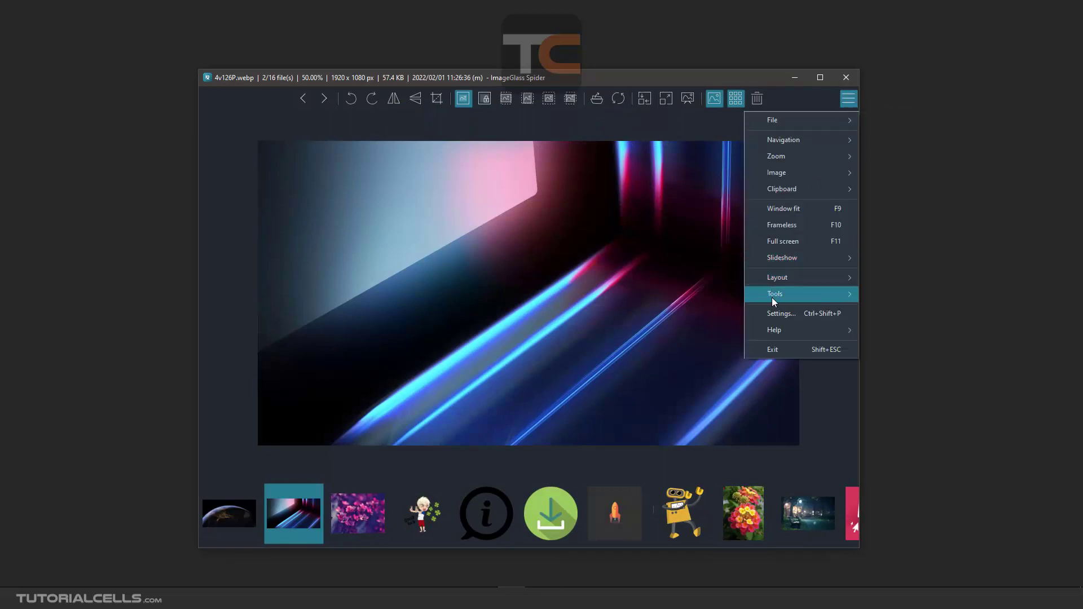
left_click(768, 313)
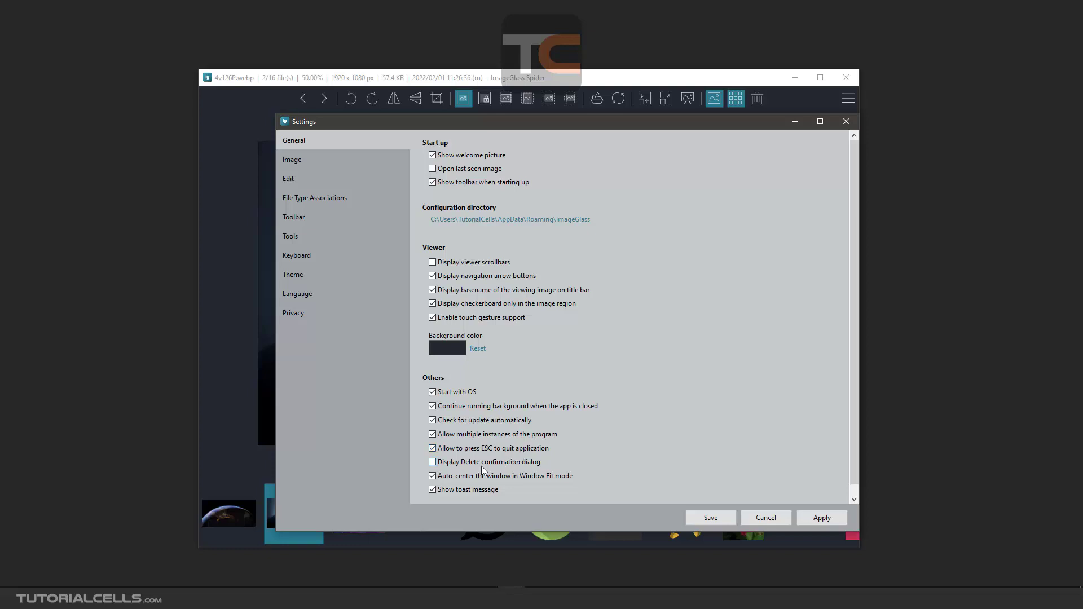
left_click(460, 463)
left_click(710, 519)
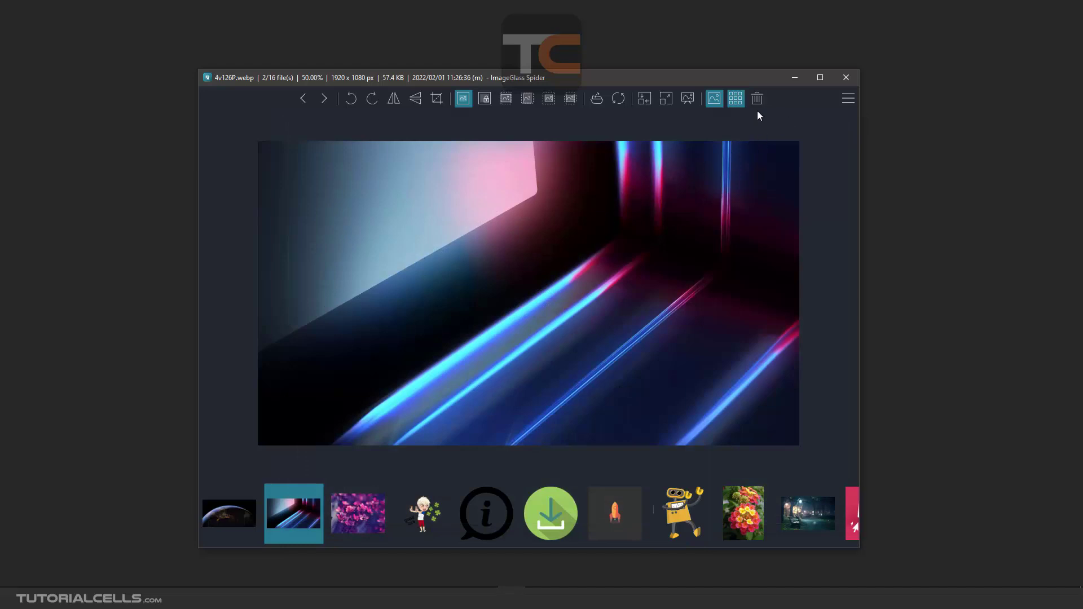
- Turn on Window fit, zoom out and resize the window, then refit it around 4v126P.webp
left_click(648, 100)
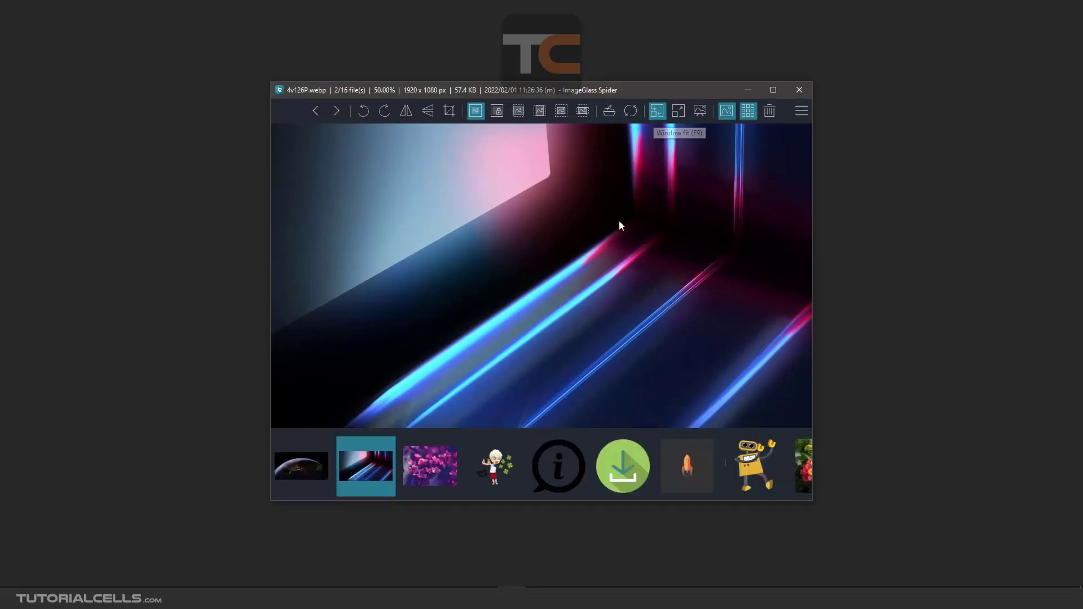
scroll(618, 220, "down", 5)
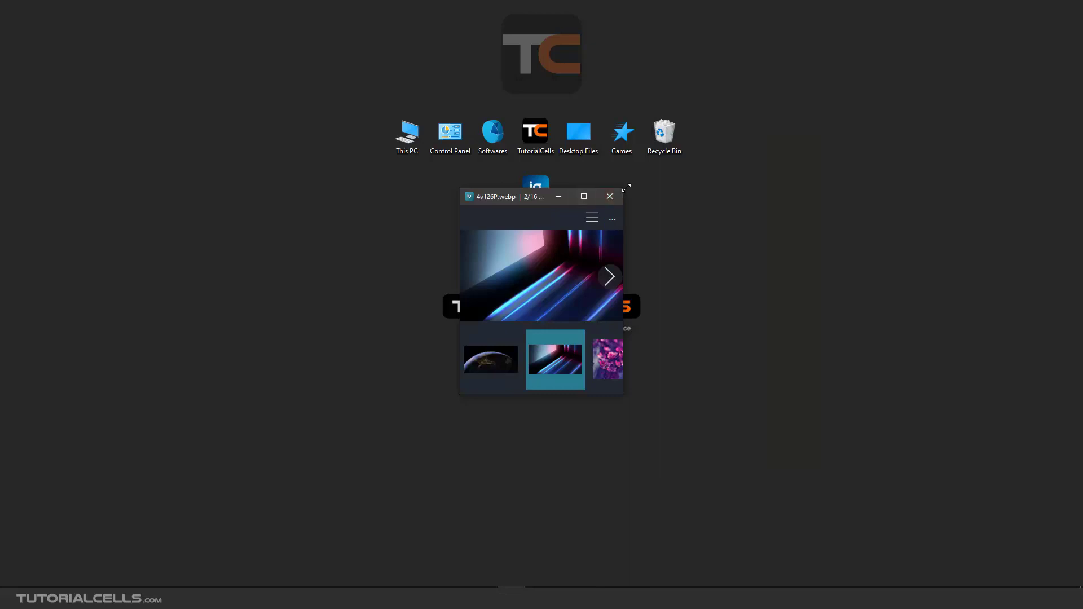
left_click_drag(623, 189, 791, 64)
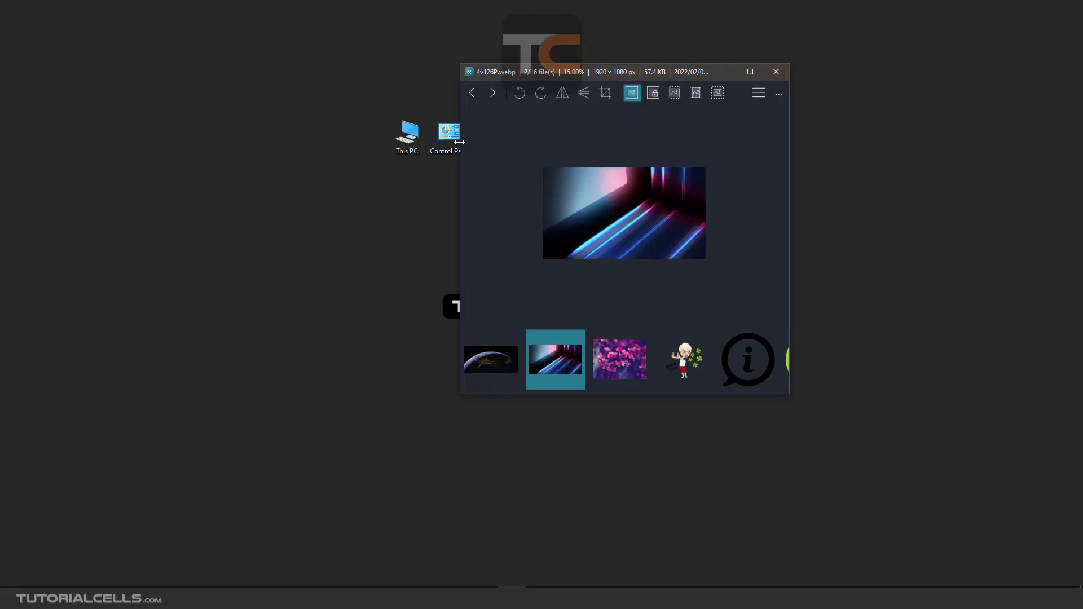
left_click_drag(460, 145, 134, 186)
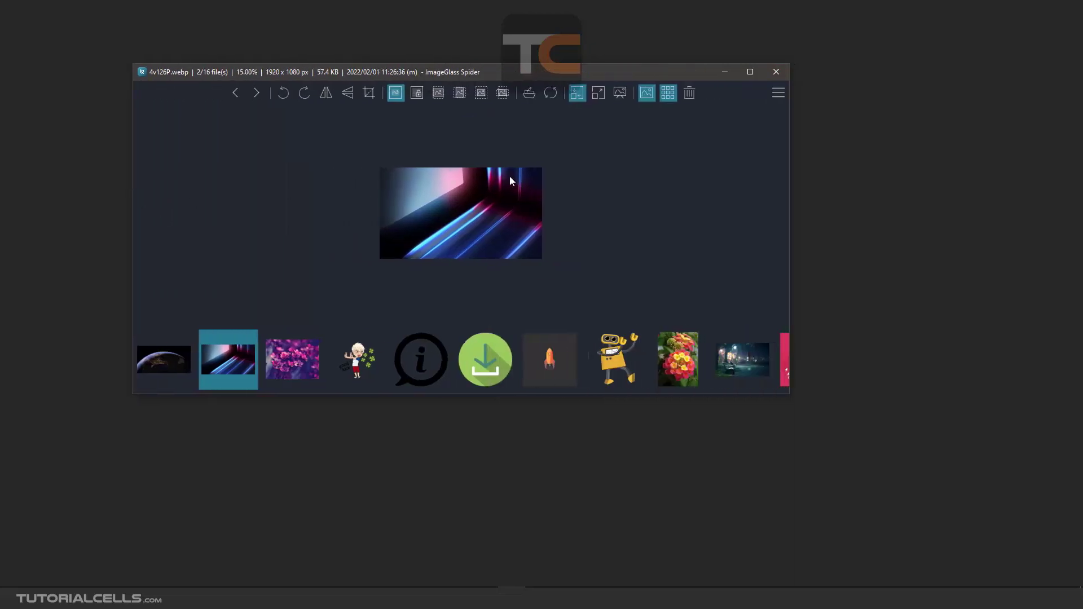
left_click(577, 93)
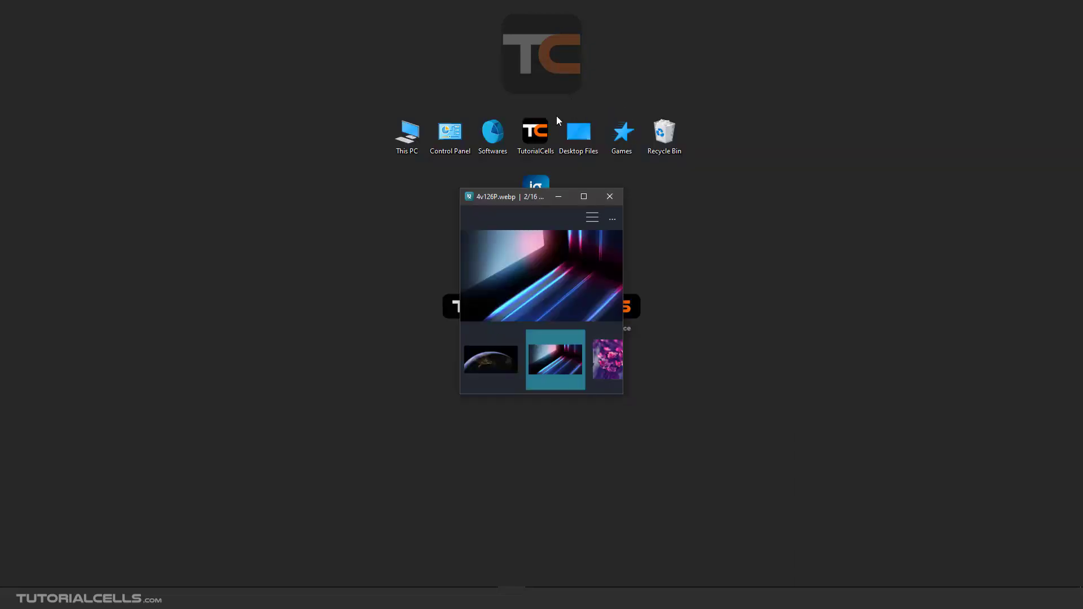
- Enlarge 4v126P.webp to about 76.7% zoom, switch to full screen, then return to windowed view
left_click(536, 385)
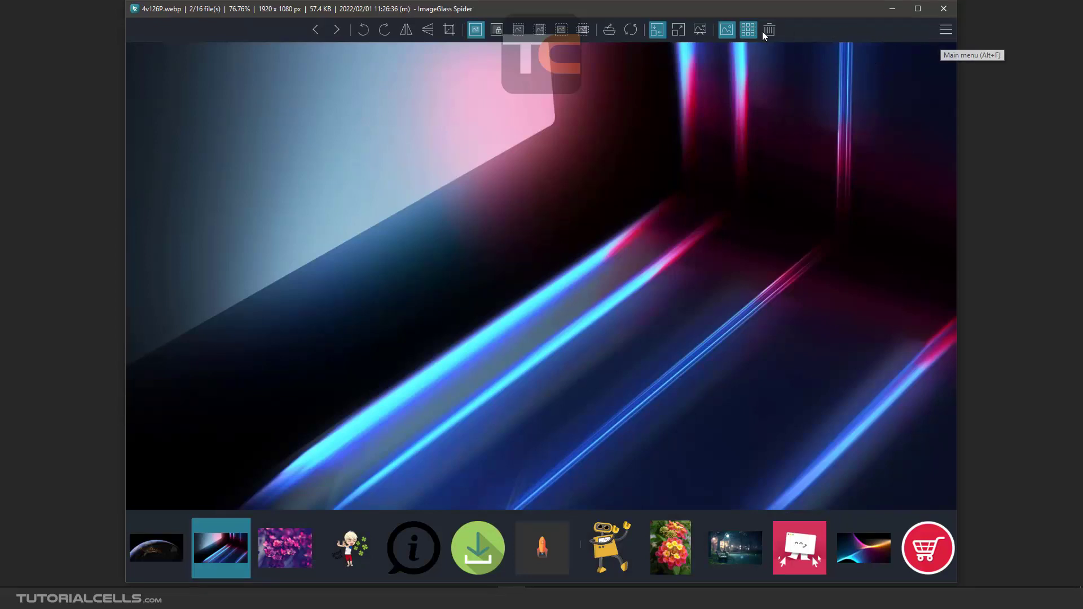
left_click(671, 34)
left_click(680, 13)
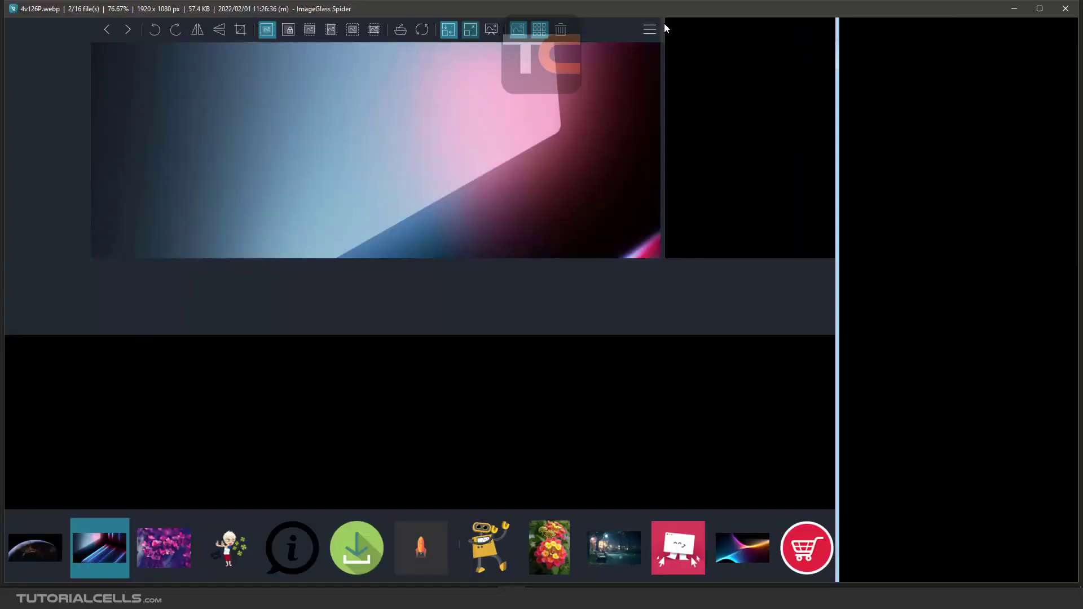